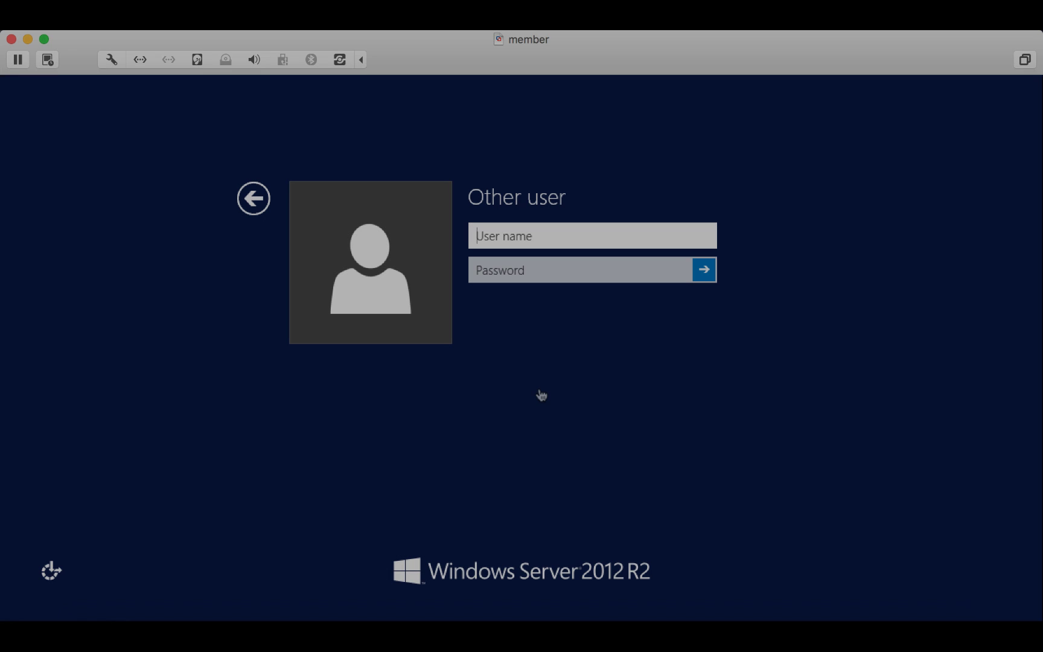
- Submit the test user's name and password, then view the Authentication Method choices
type("mfa")
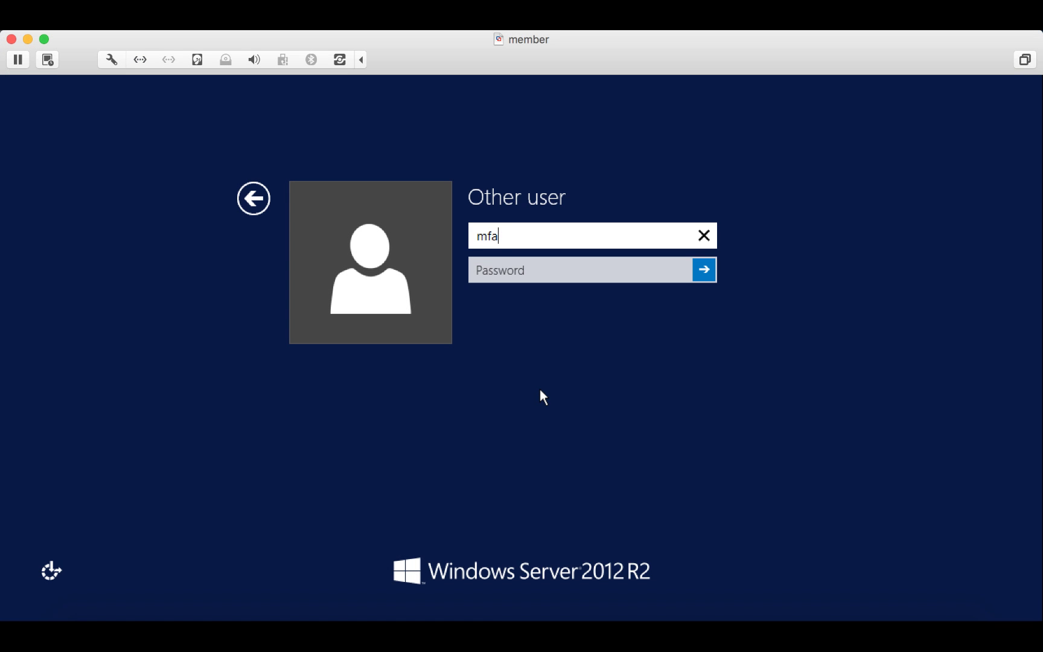
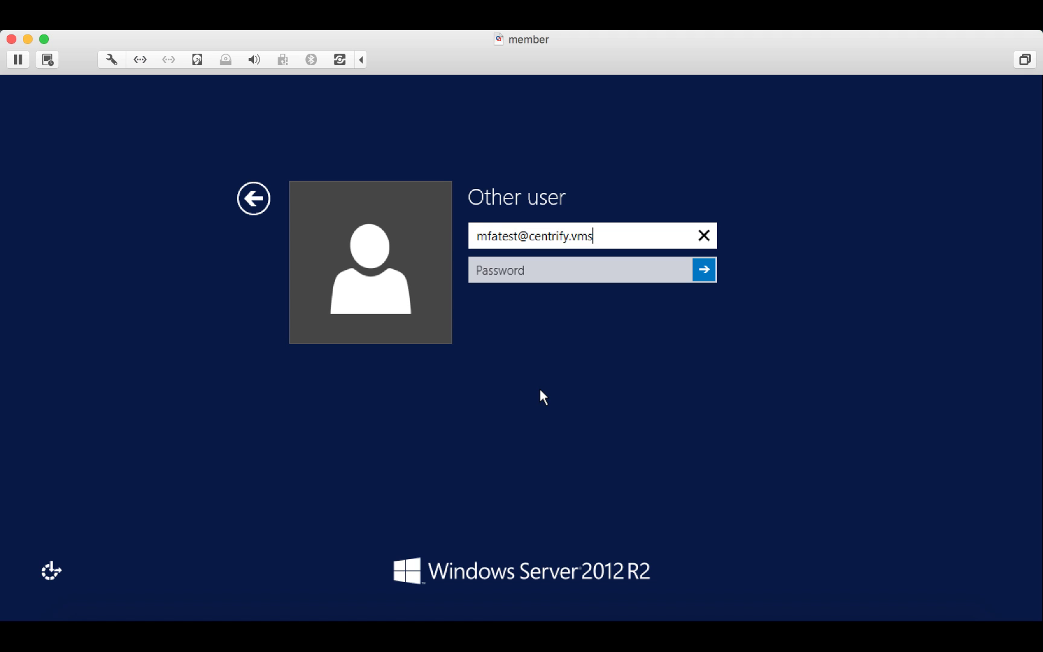
key("Tab")
type("•••••••••••")
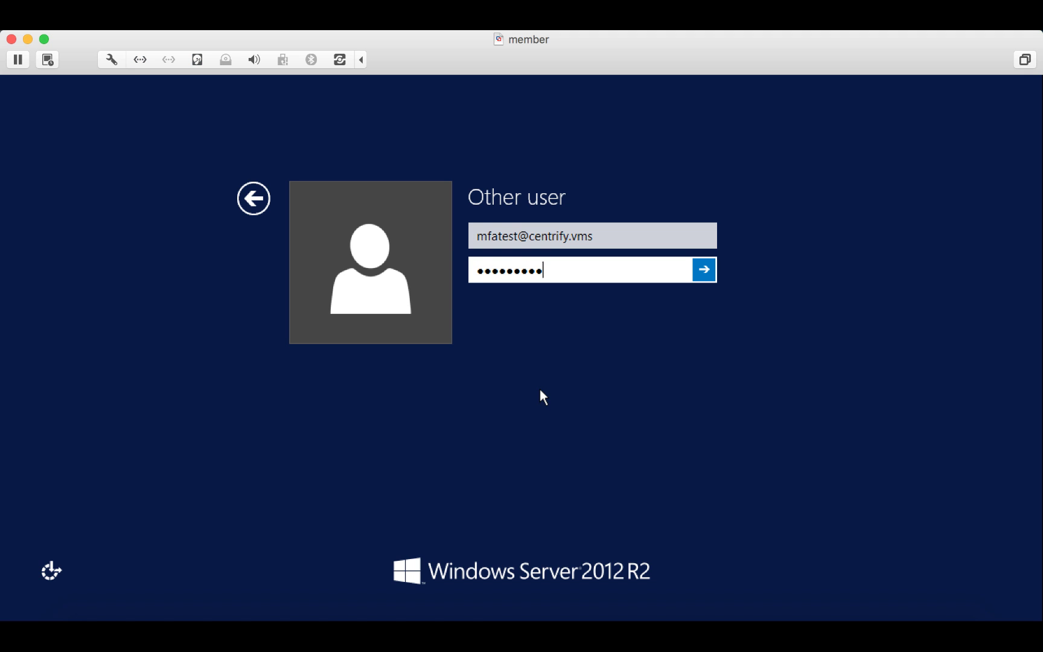
key("Return")
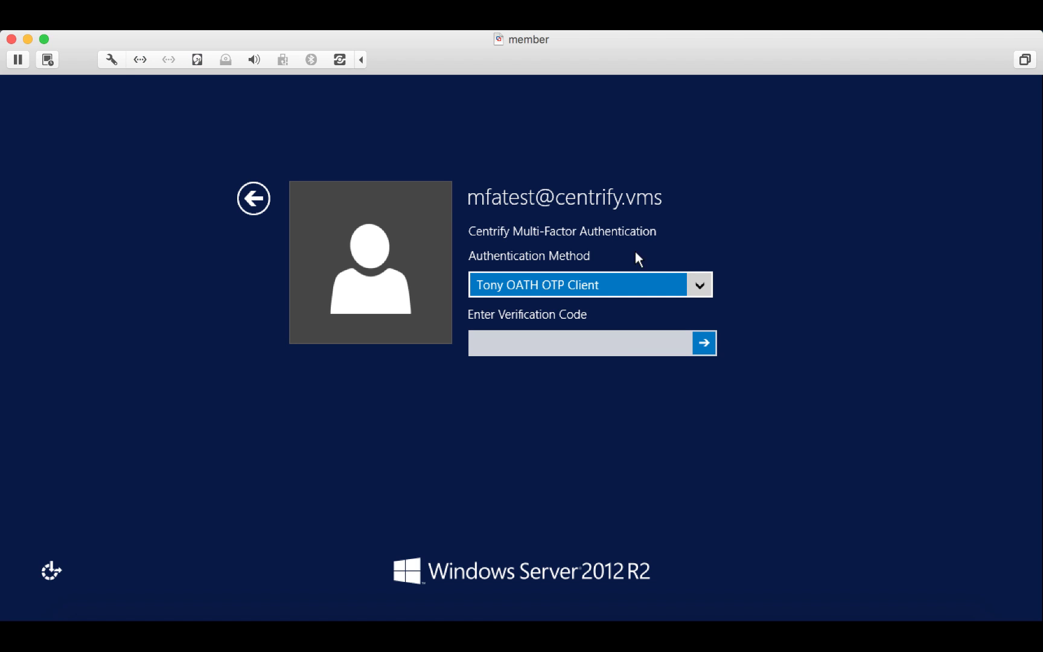
left_click(698, 281)
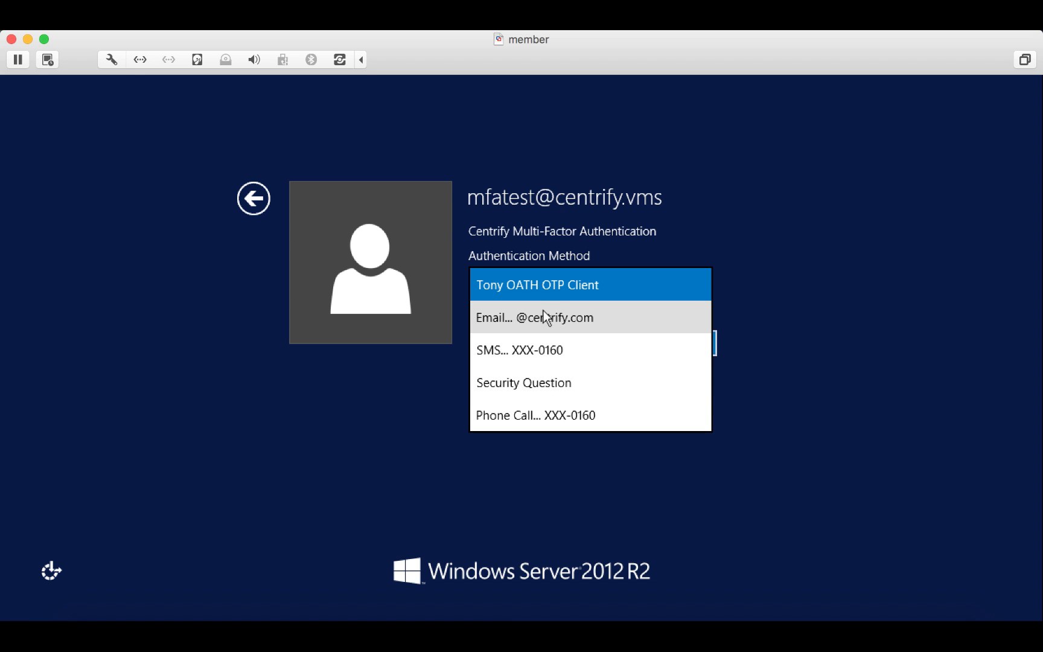
- Choose SMS as the method, move the phone mirror aside, and send the verification text
left_click(495, 351)
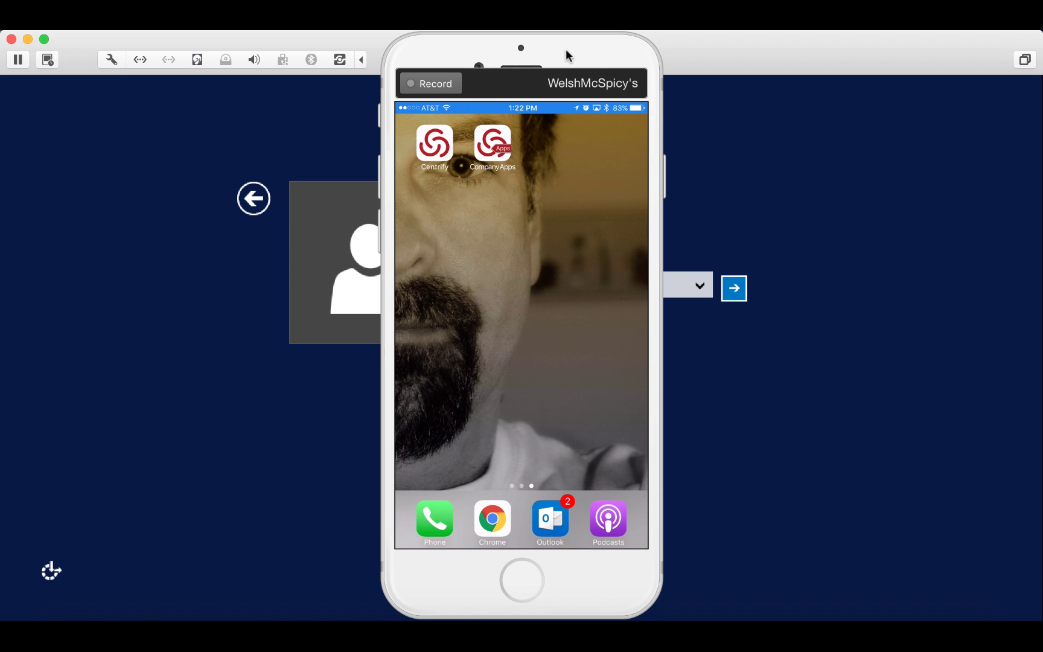
left_click(555, 57)
left_click_drag(532, 52, 163, 54)
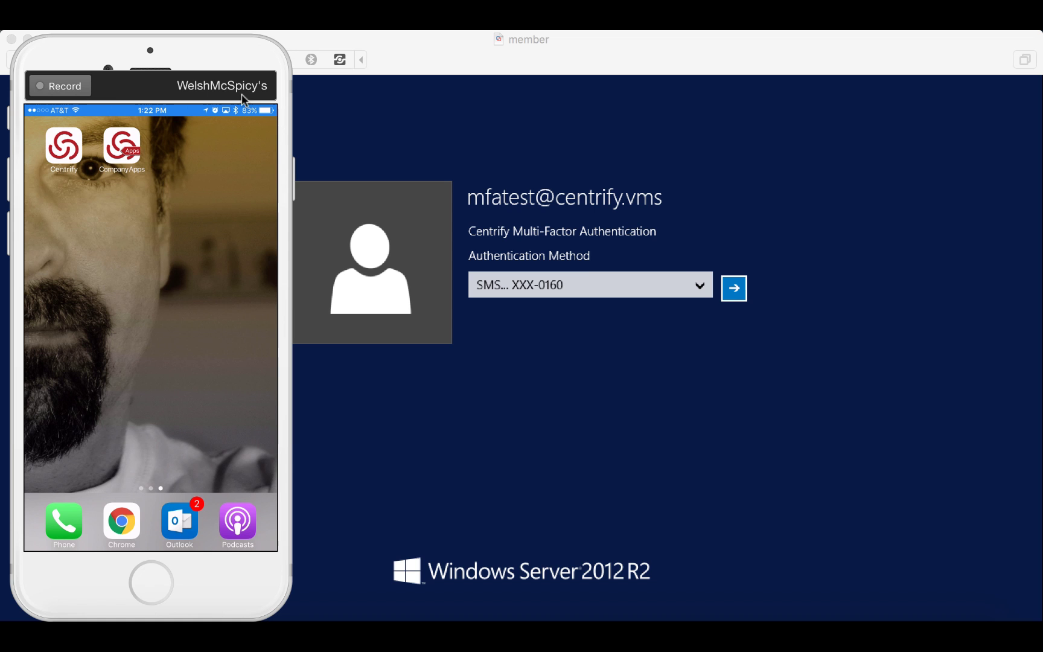
left_click(734, 290)
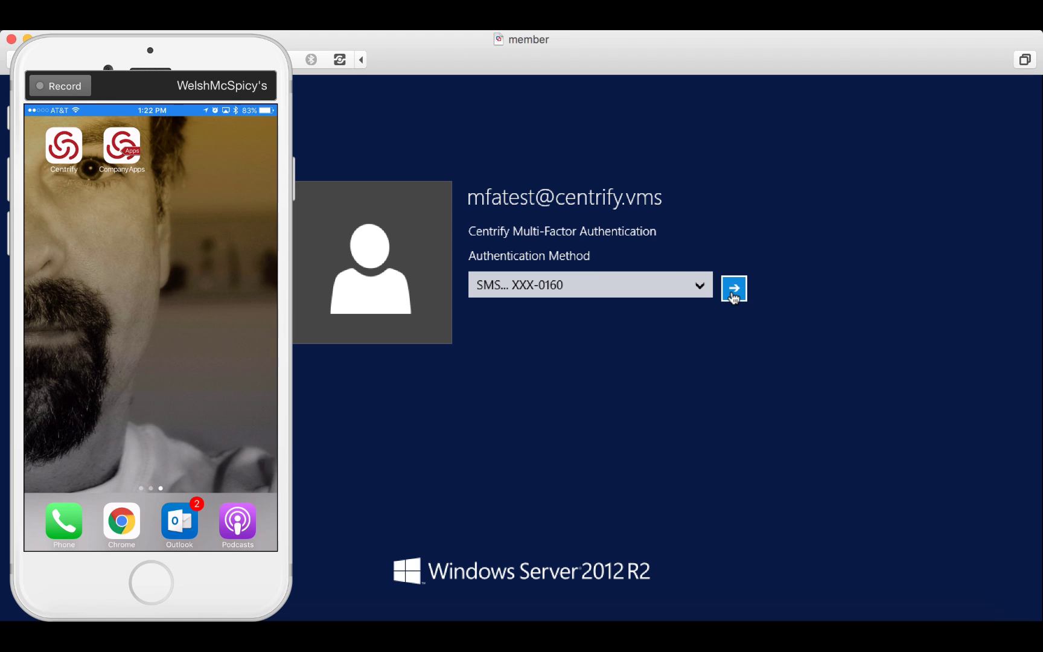
left_click(734, 290)
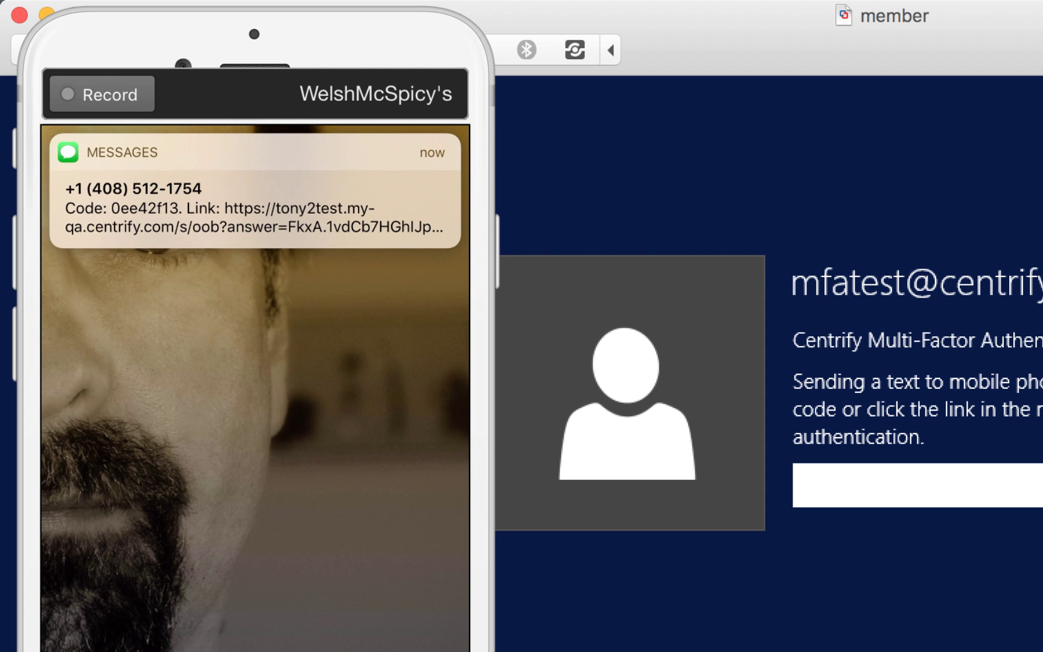
- On the phone, open the newest text's link and approve the login request
left_click(256, 190)
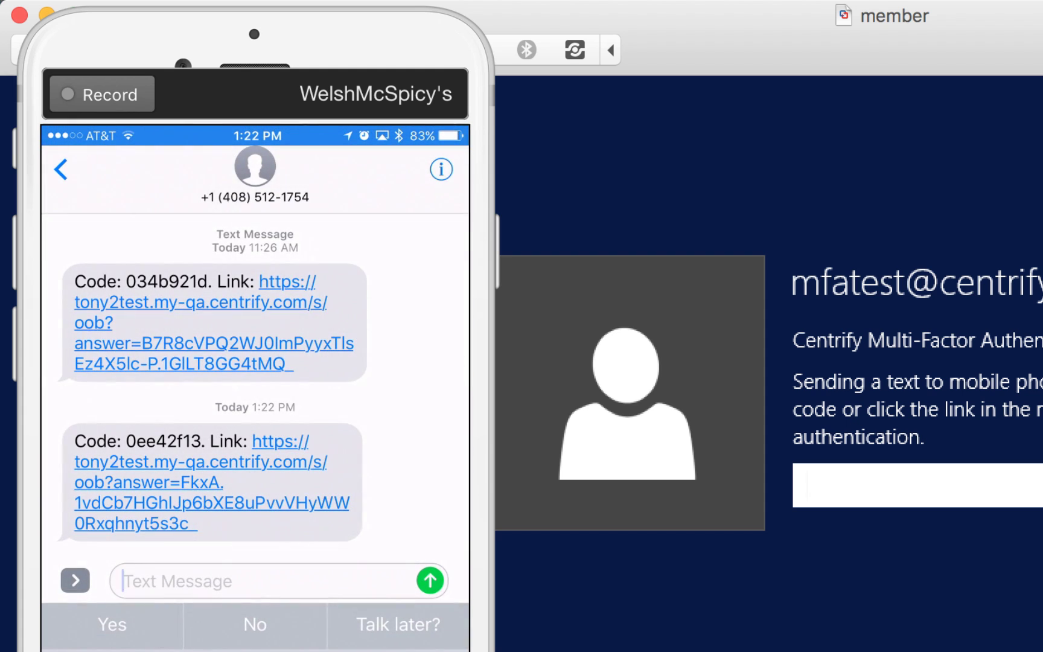
left_click(210, 494)
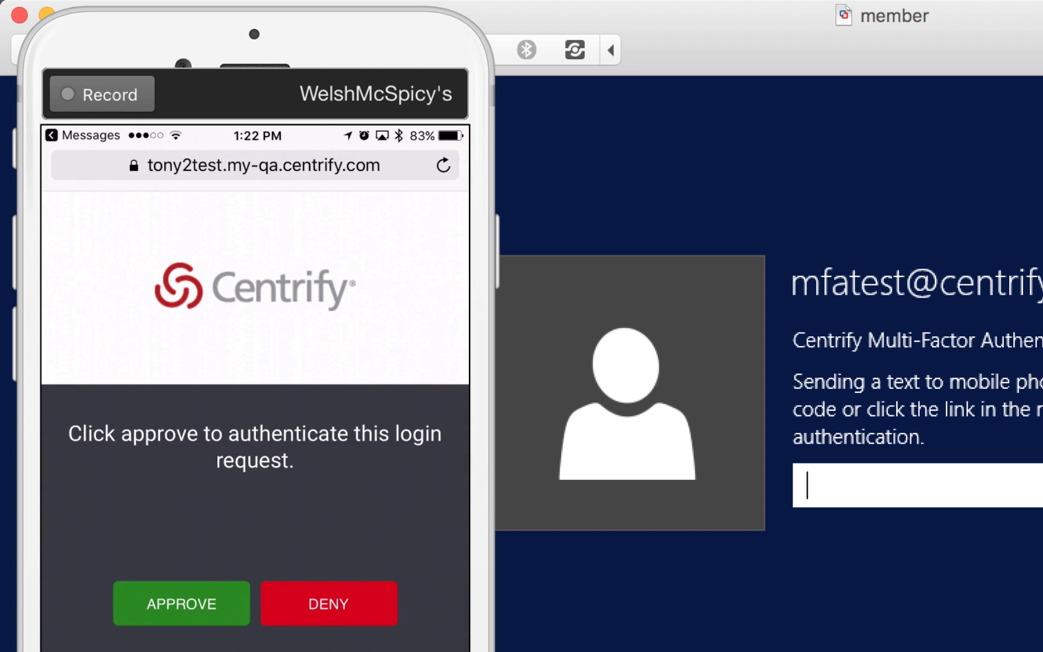
left_click(181, 603)
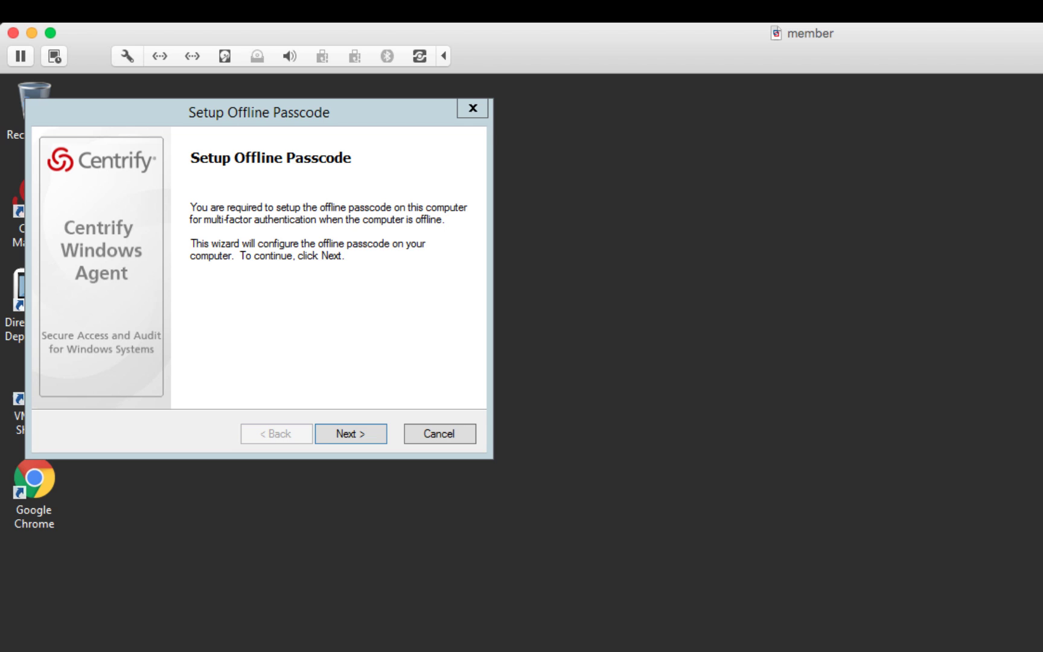
- Advance the Setup Offline Passcode wizard past its introduction, keeping the Scan barcode option
left_click(377, 435)
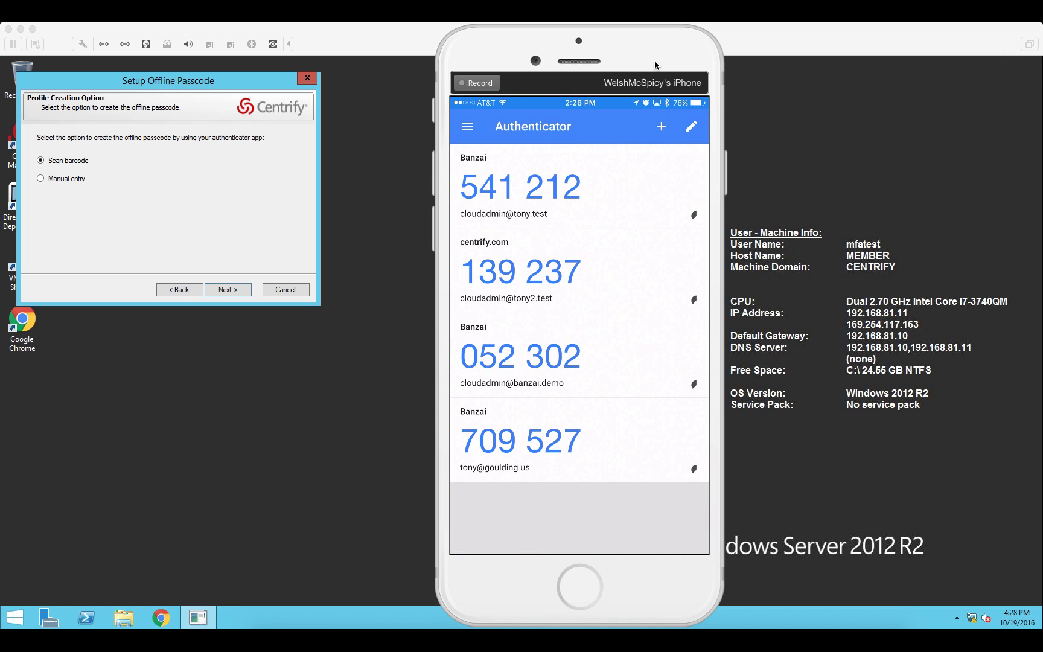
left_click(227, 289)
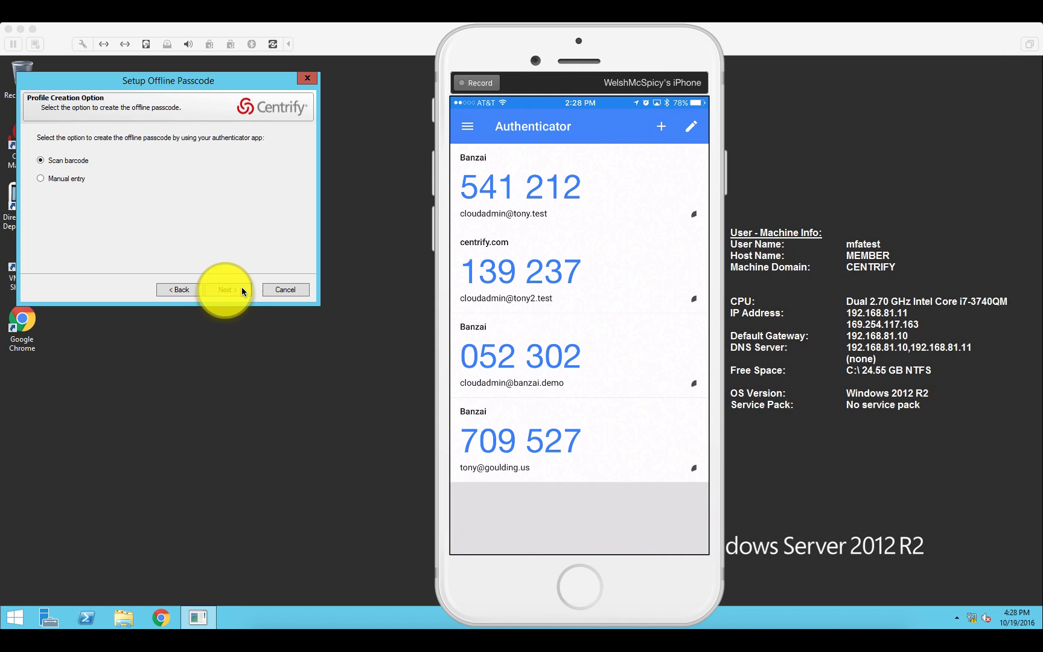
left_click(243, 291)
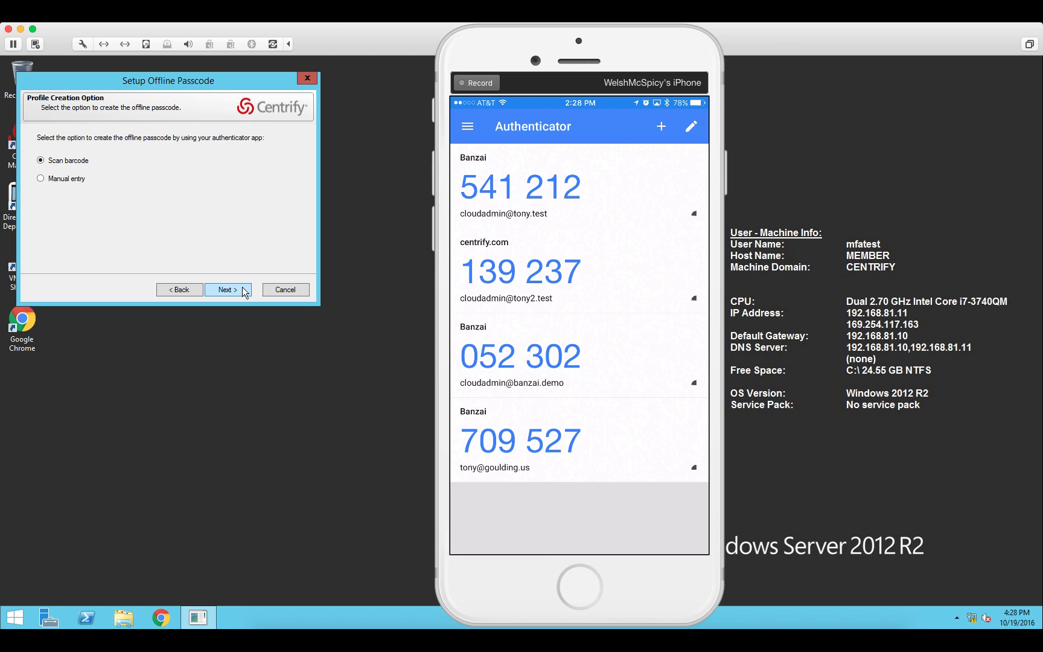
- On the Scan Barcode page, enter the authenticator app's generated passcode and verify it
left_click(244, 290)
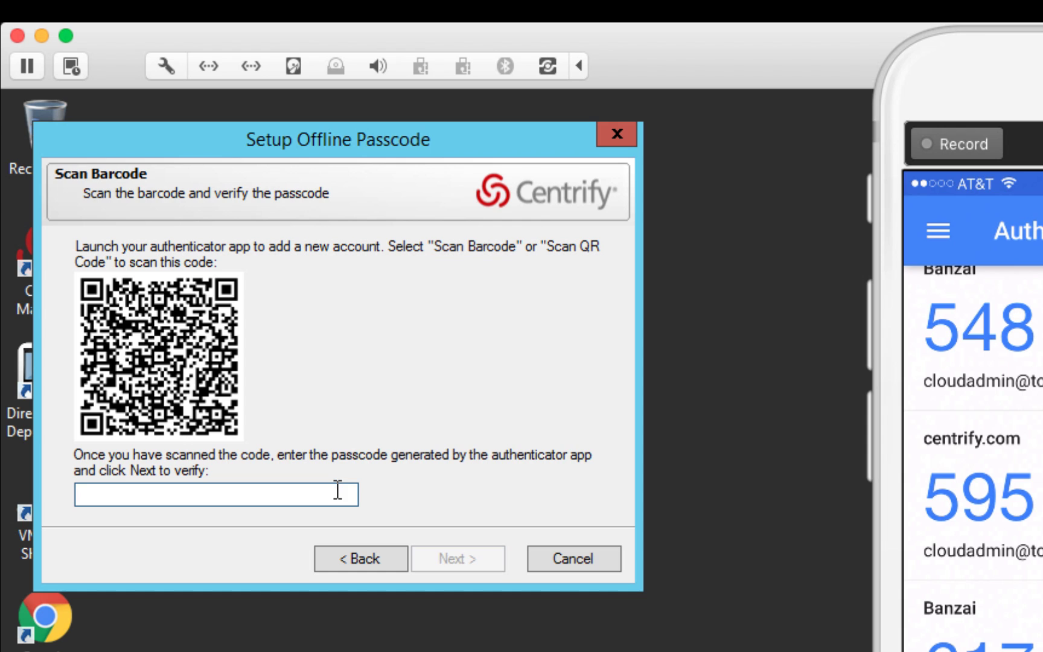
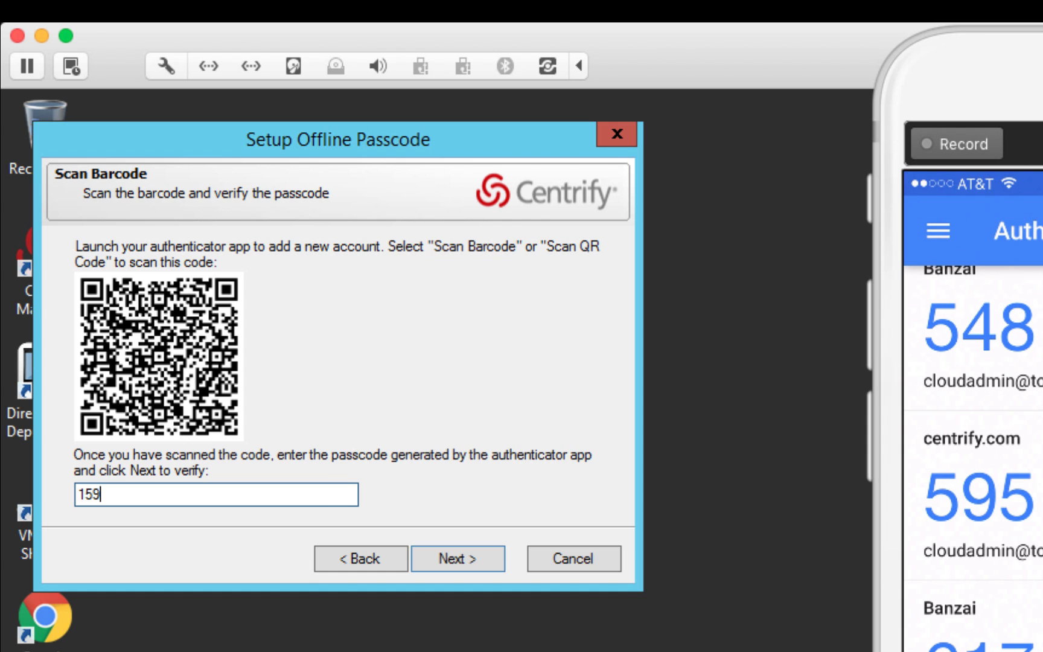
left_click(463, 565)
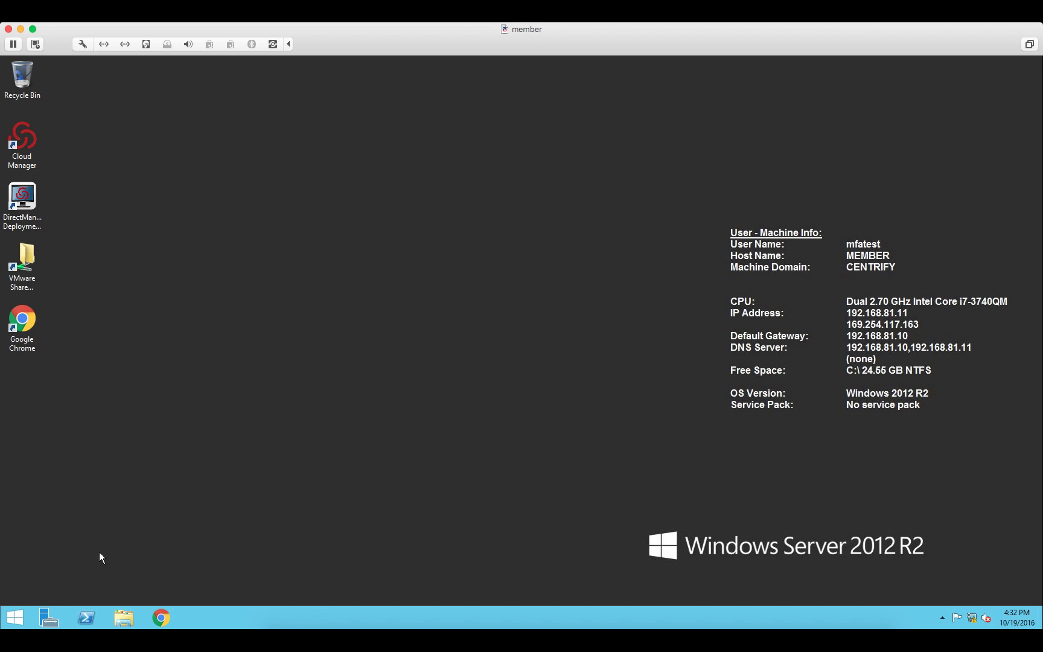
- Sign out from the Start screen's user tile, then choose Disconnect Network Adapter
left_click(21, 611)
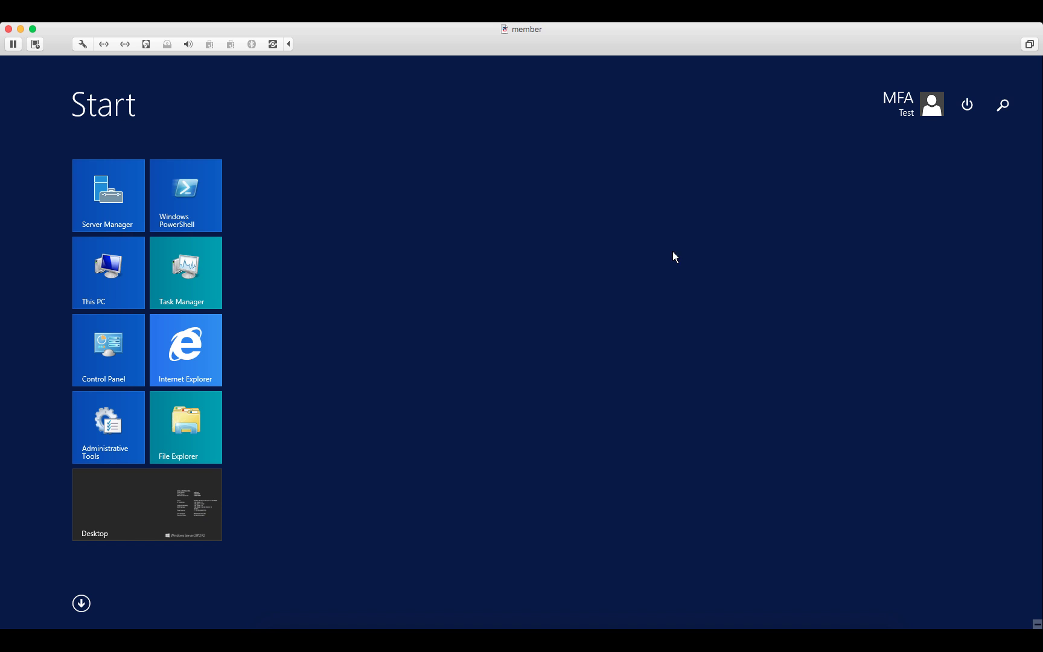
left_click(915, 117)
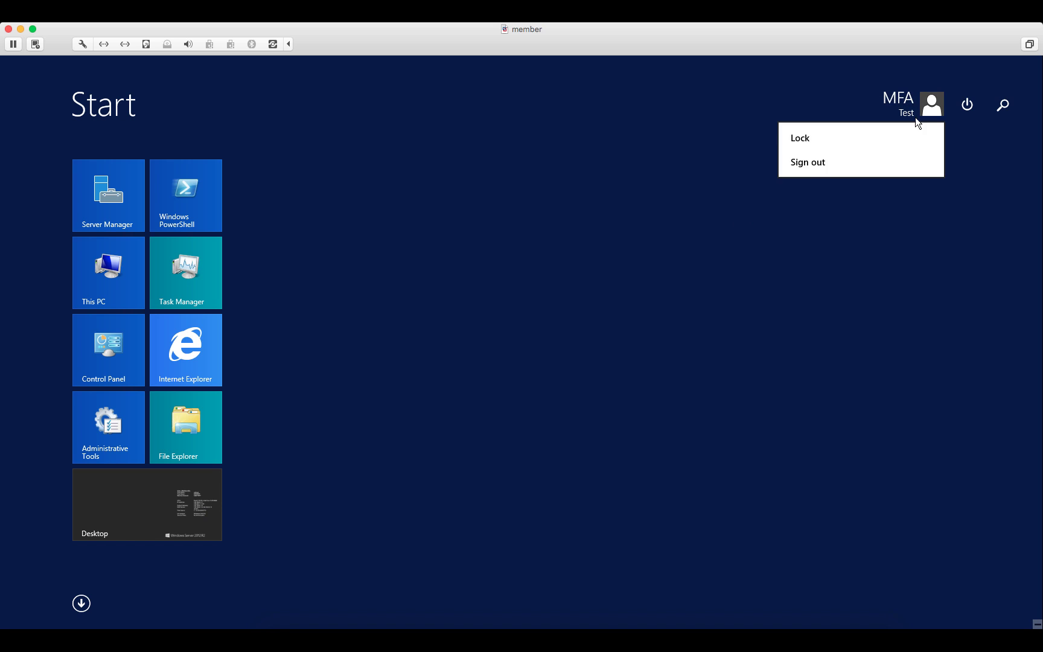
left_click(819, 164)
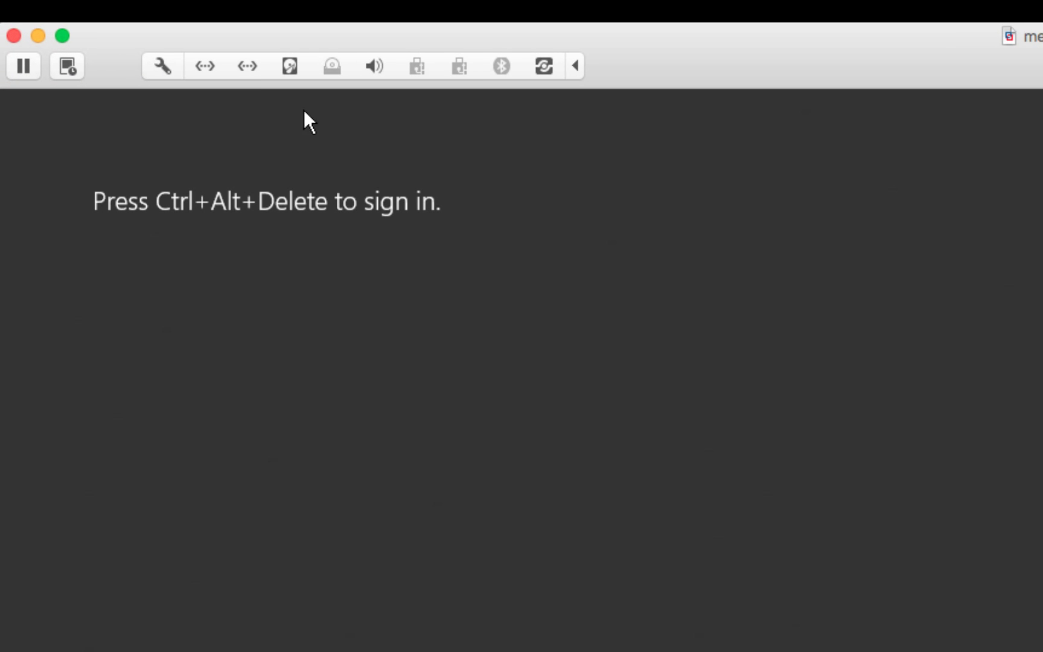
left_click(246, 68)
left_click(246, 98)
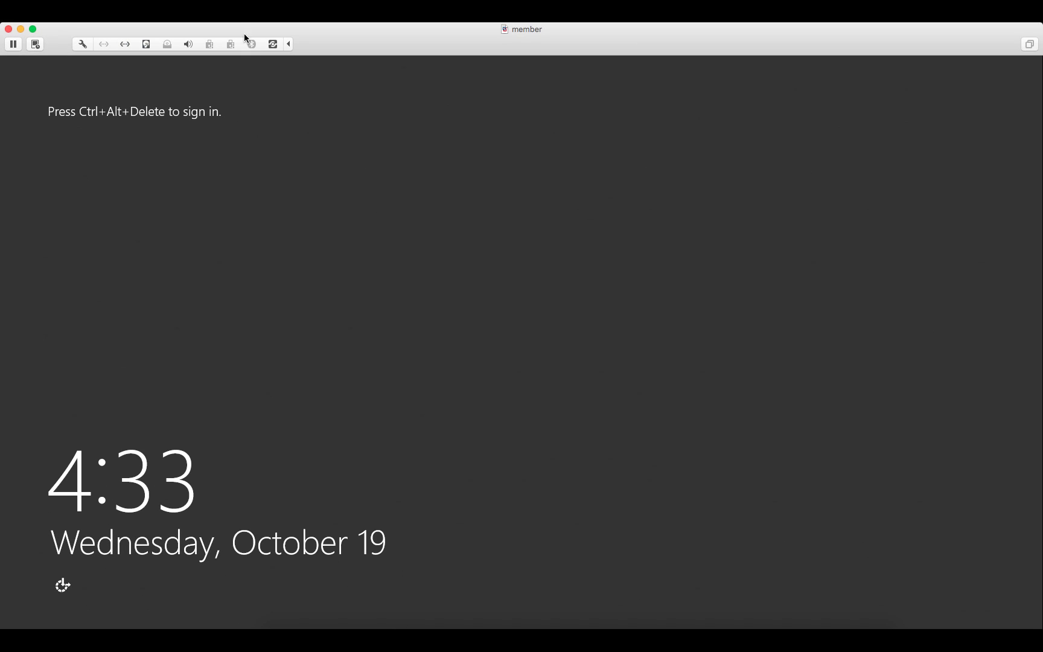
- Send Ctrl-Alt-Del, pick the test user's tile and submit the account password
left_click(236, 23)
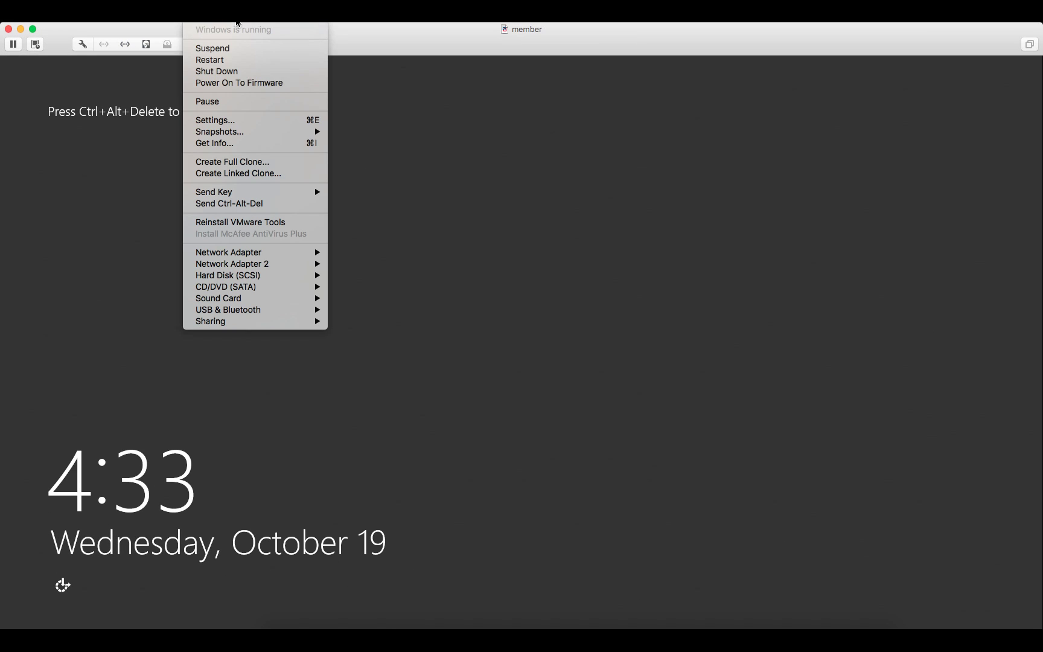
left_click(244, 204)
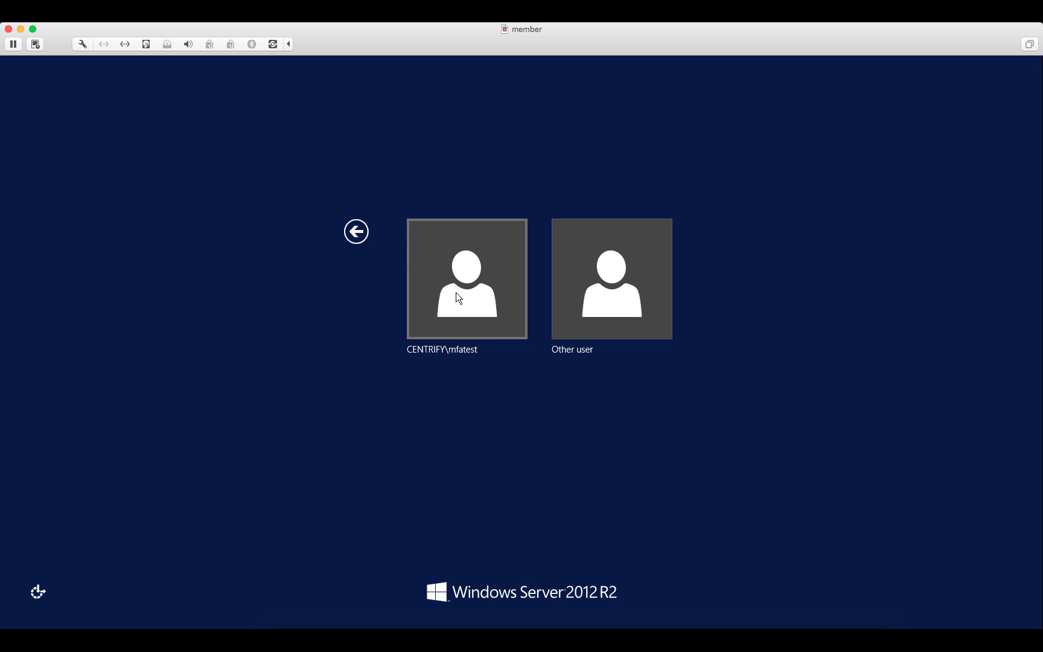
left_click(460, 295)
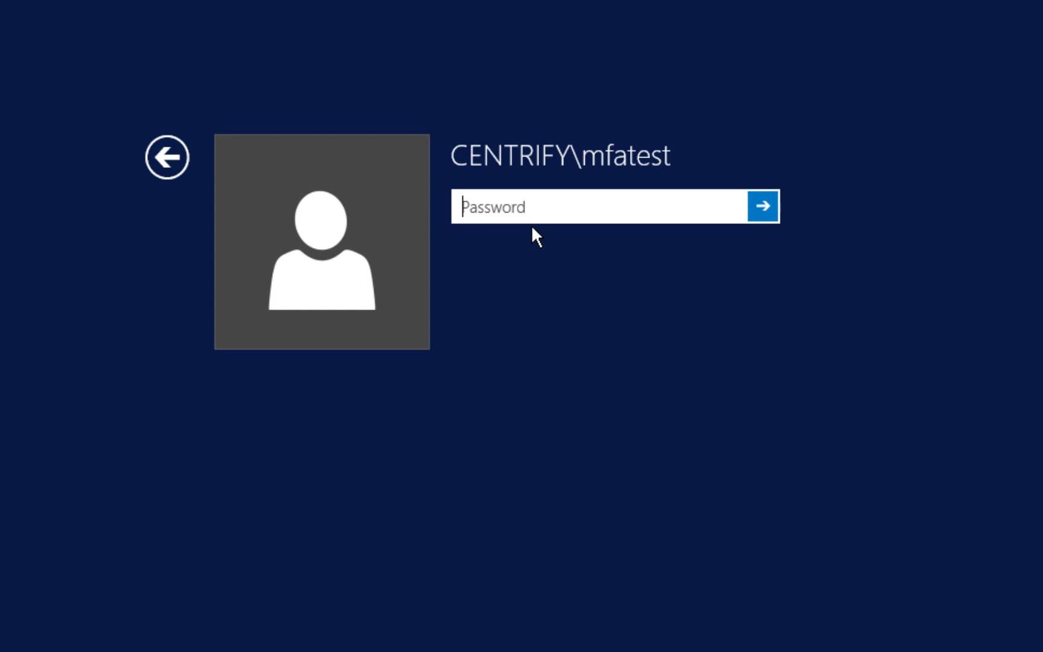
type("••••••••")
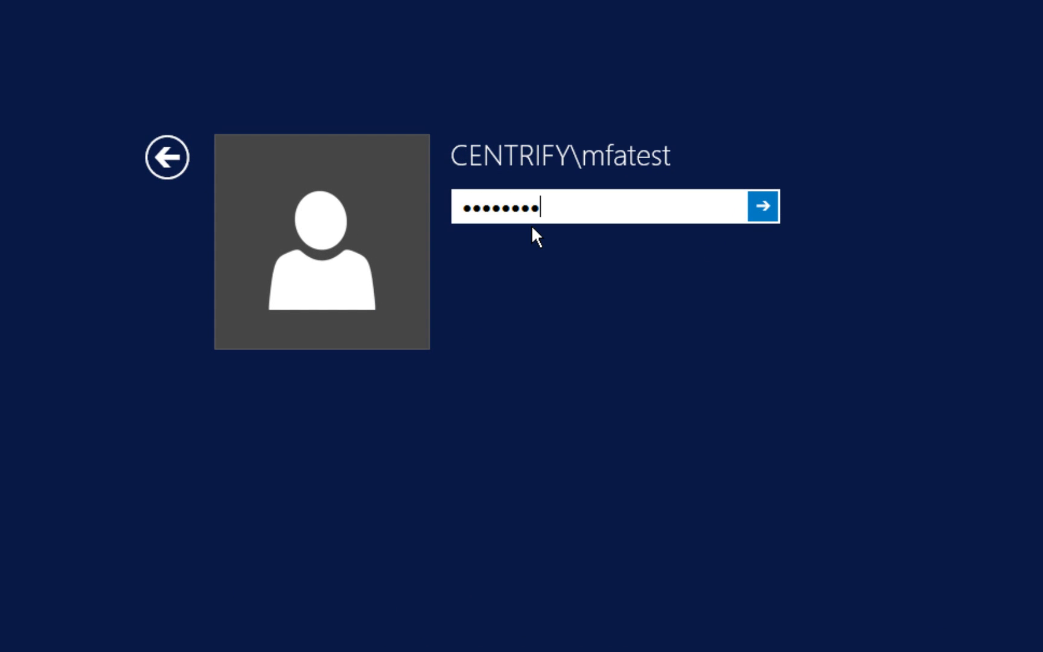
type("•••")
key("Return")
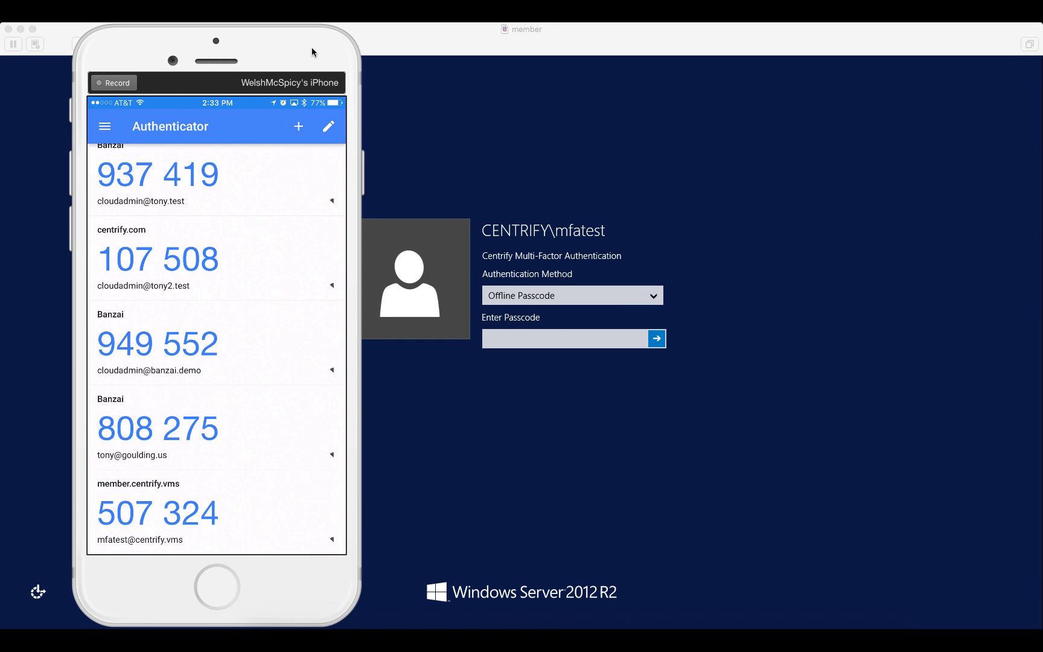
- Enter the Authenticator app's current offline passcode and submit it
left_click(561, 340)
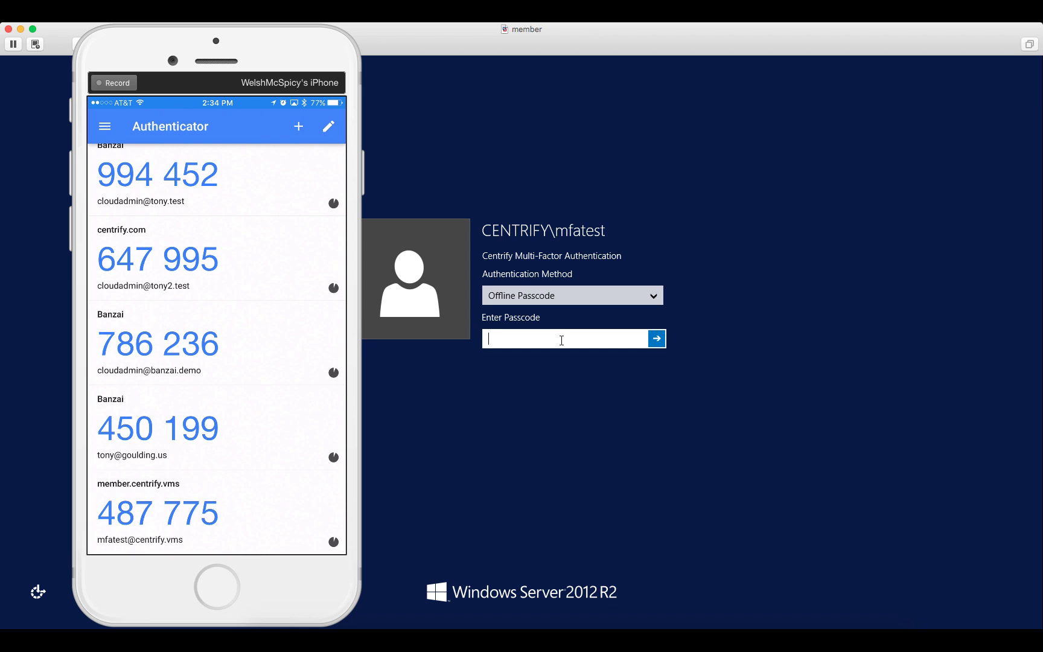
left_click(656, 338)
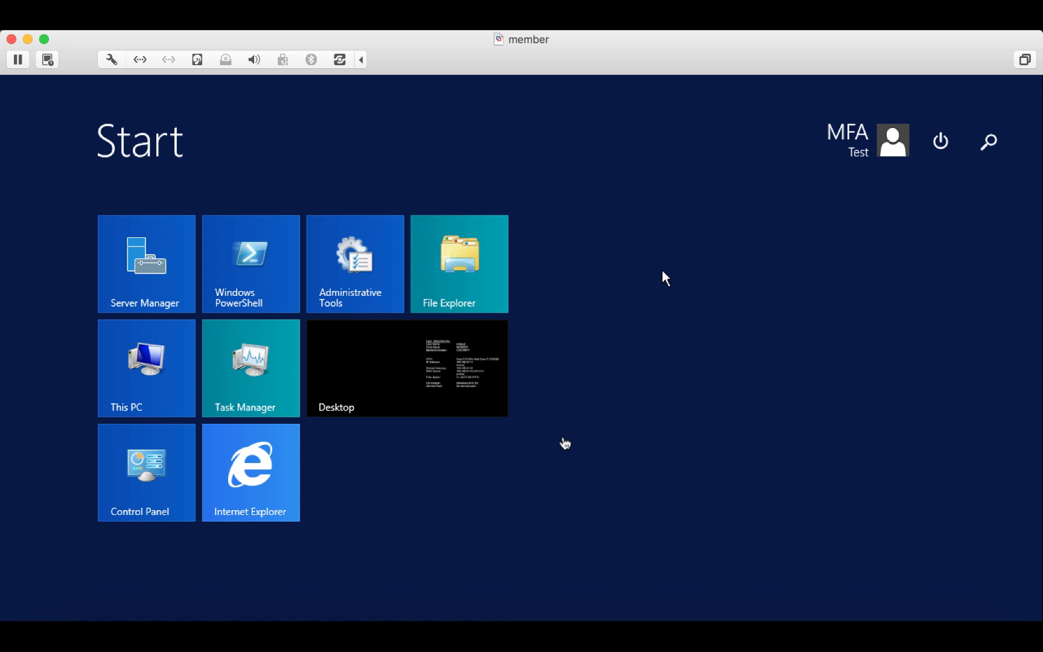
- Lock the session from the user tile, then send Ctrl-Alt-Del and re-enter the password
left_click(856, 142)
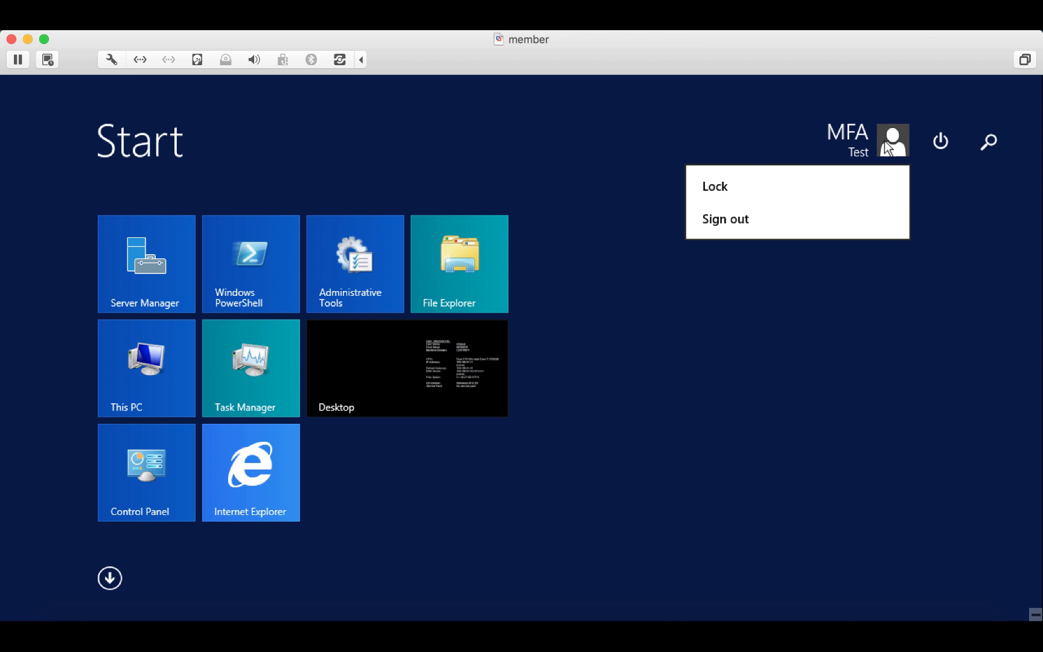
left_click(722, 185)
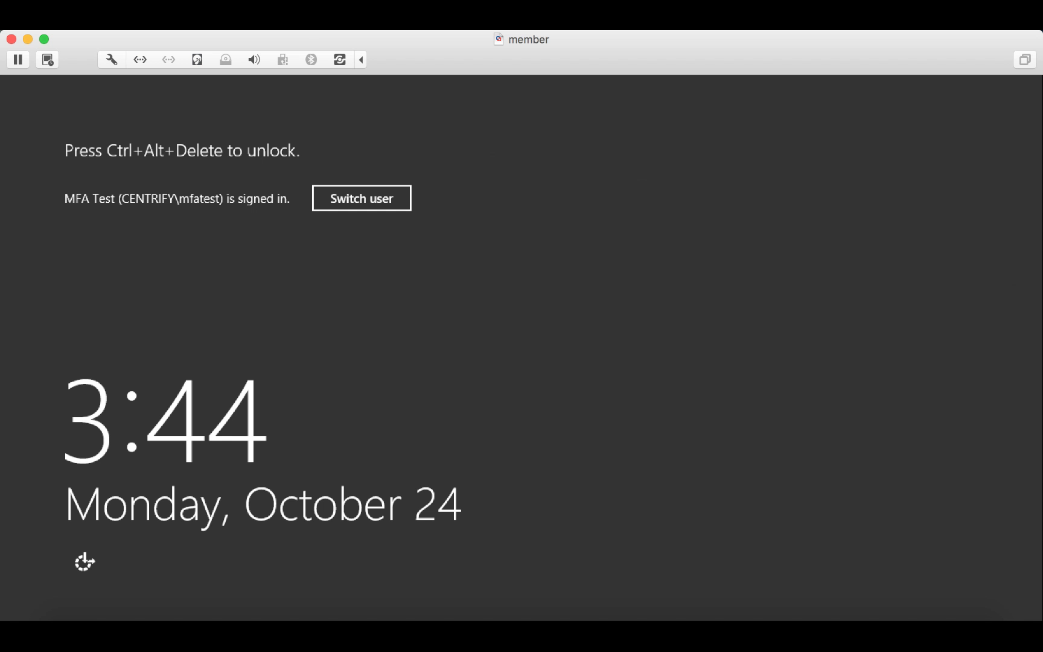
left_click(293, 28)
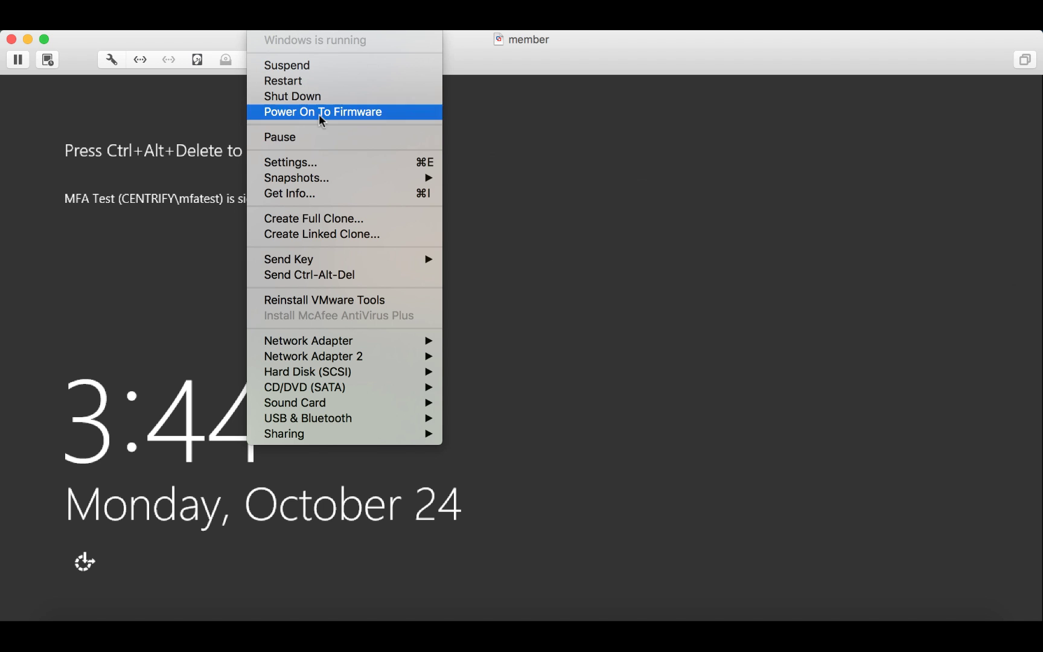
left_click(338, 273)
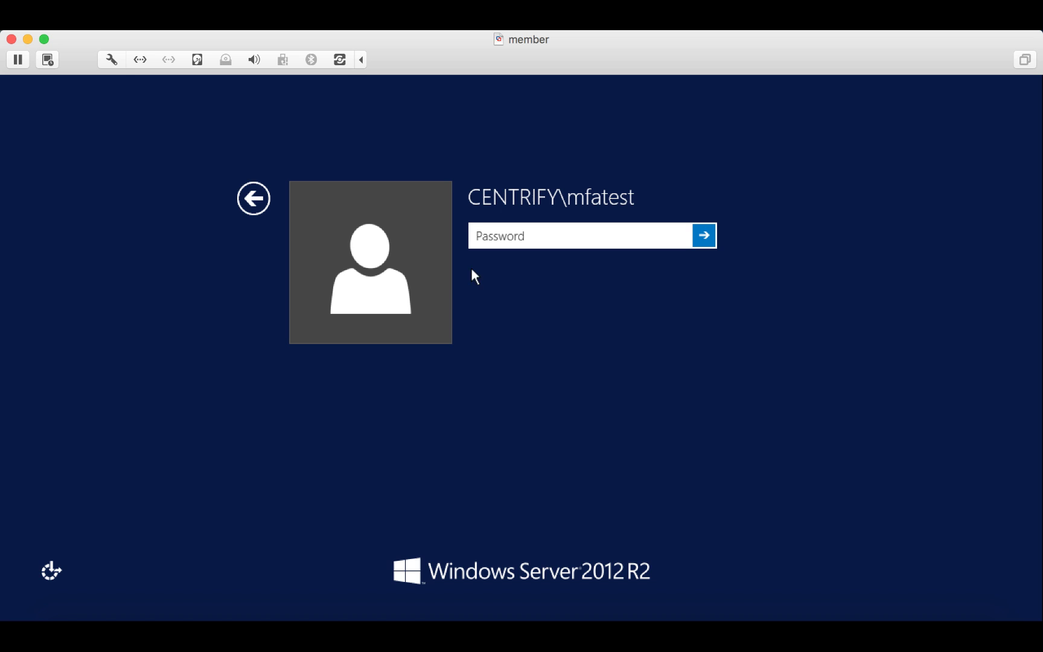
type("••••••••••••")
key("Return")
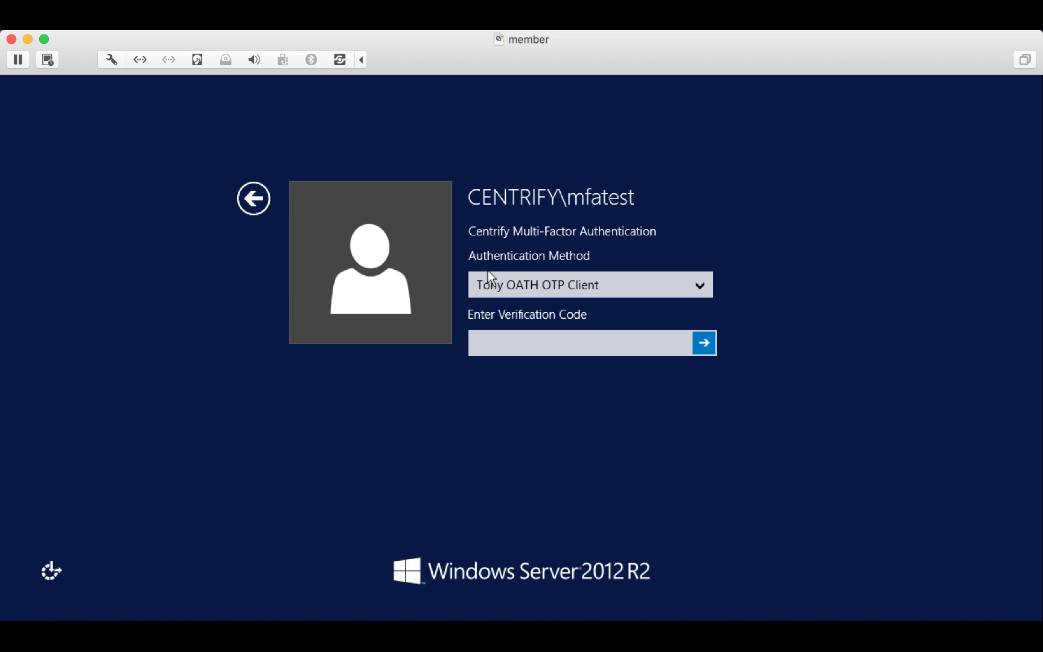
- Select Phone Call verification, start Reflector iPhone mirroring, move it aside, and request the call
left_click(698, 289)
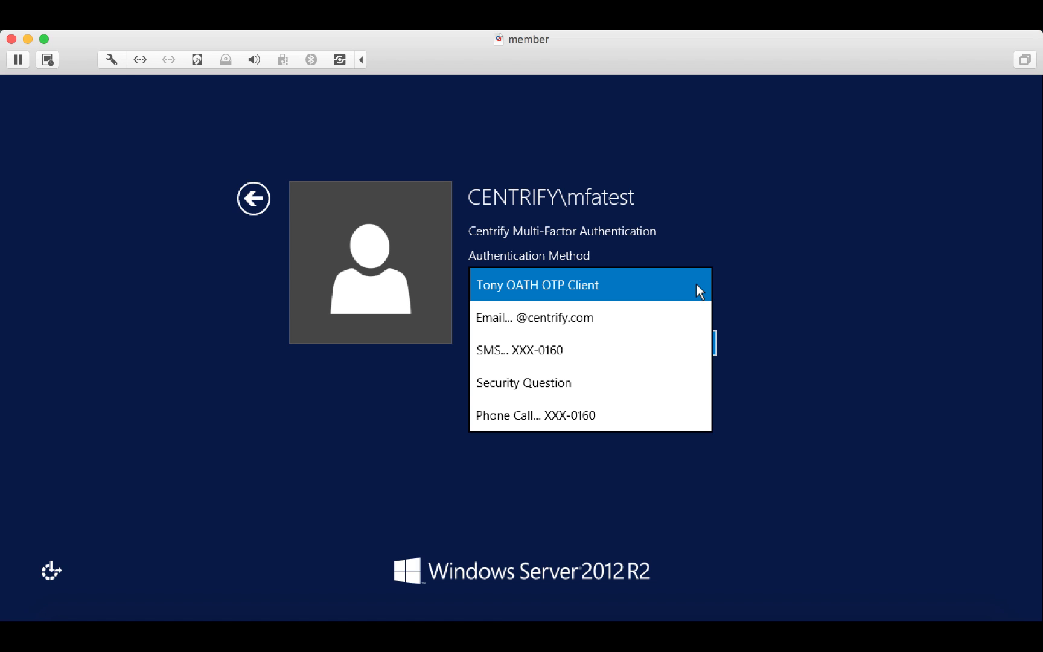
left_click(570, 416)
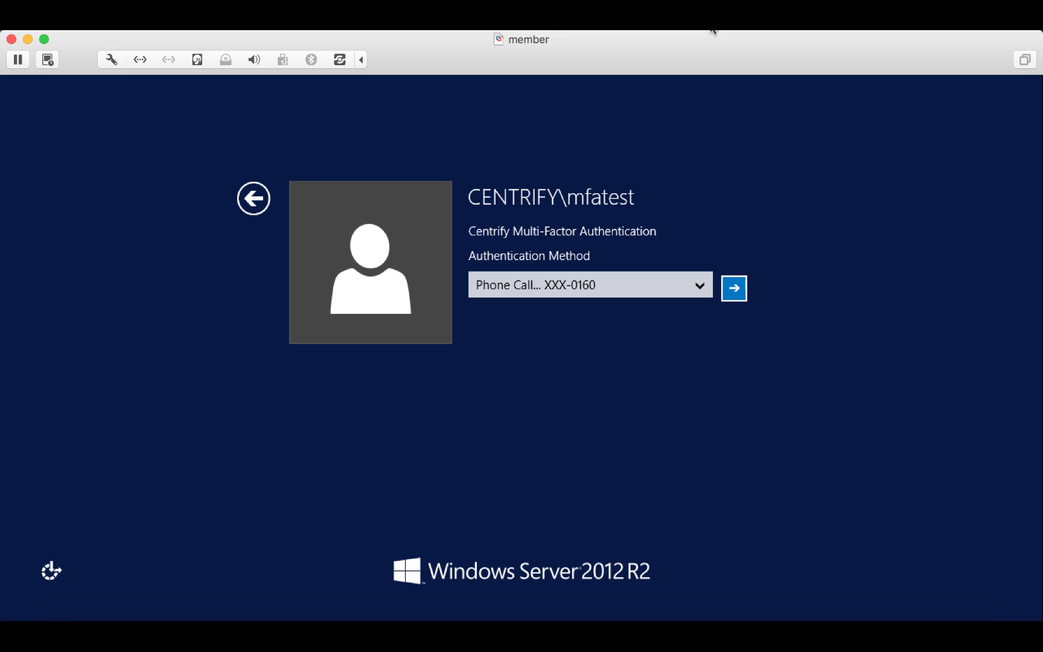
left_click(700, 32)
left_click(589, 122)
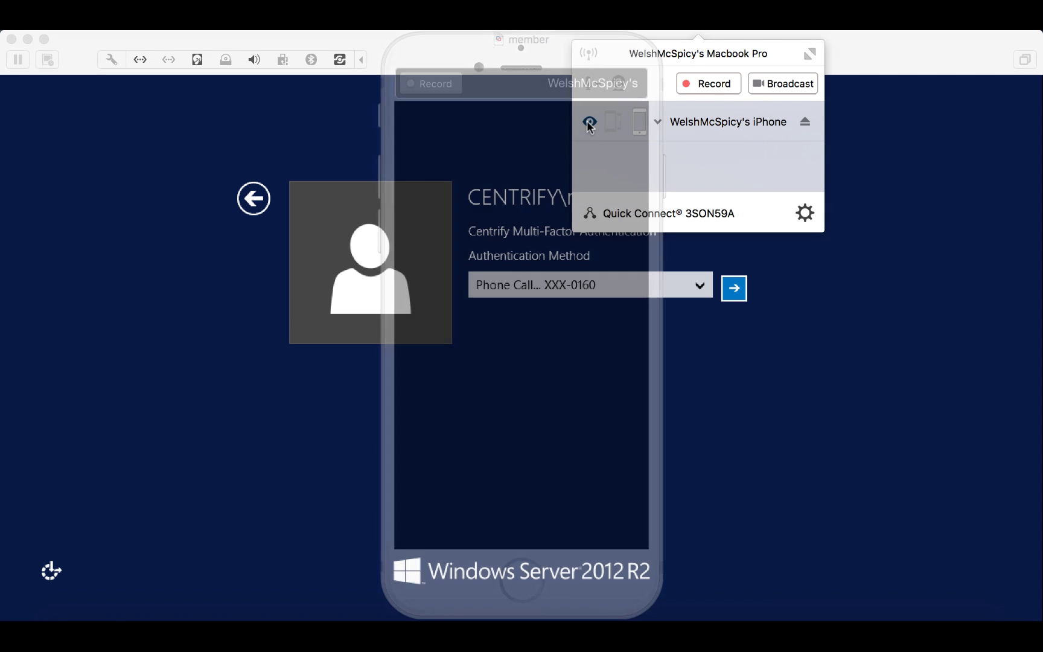
left_click(745, 372)
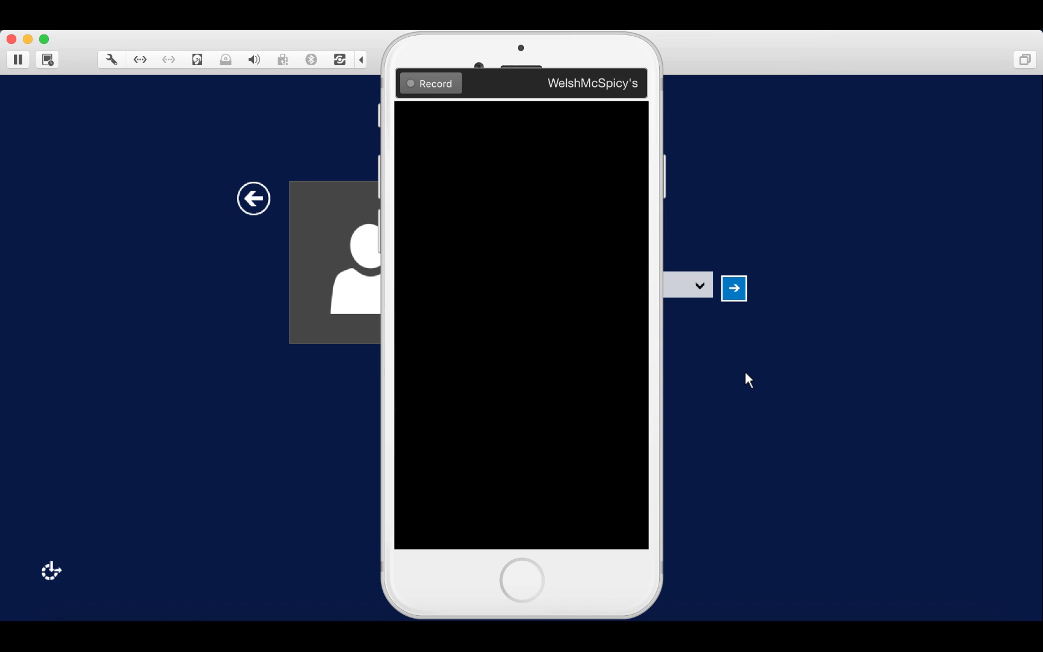
left_click_drag(589, 52, 237, 54)
left_click(733, 289)
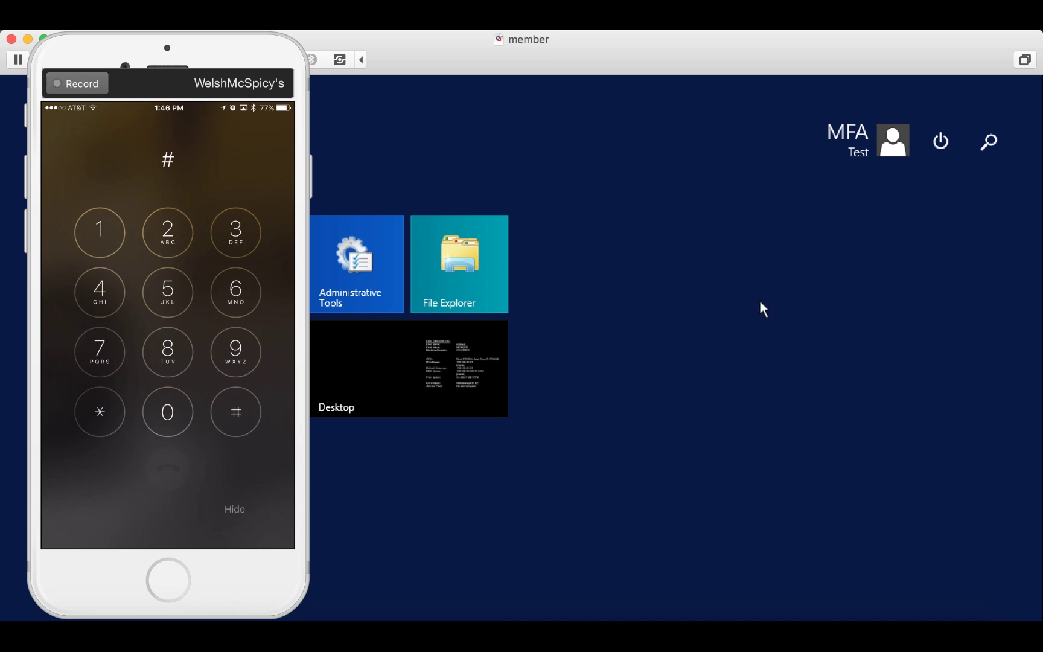
- From the desktop, launch Audit Analyzer normally, dismiss its insufficient-permissions error, and close the console
left_click(485, 361)
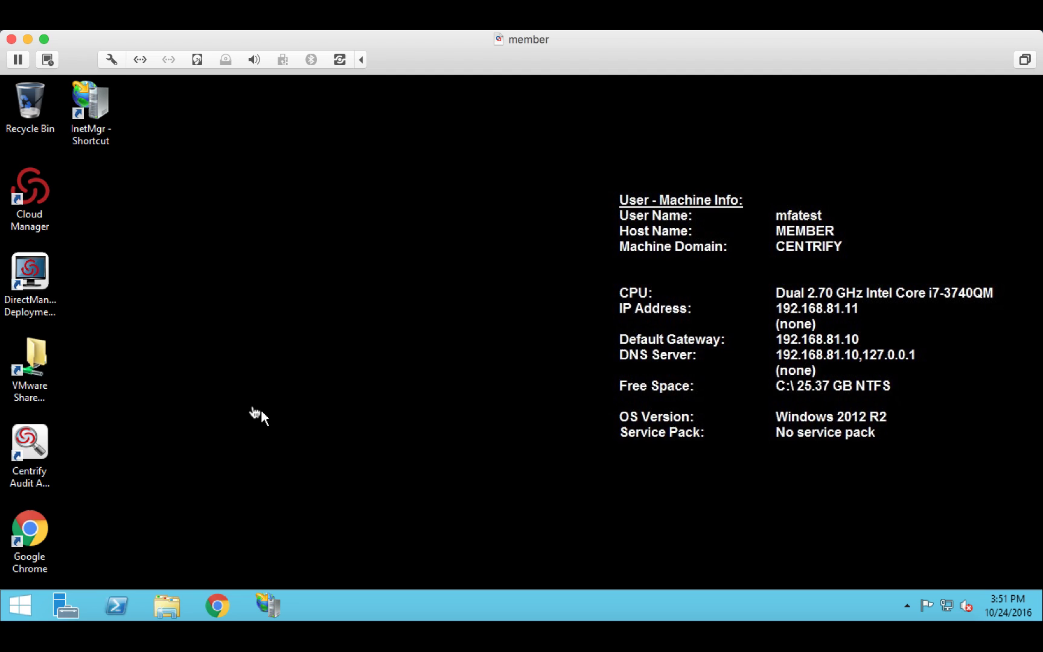
double_click(32, 439)
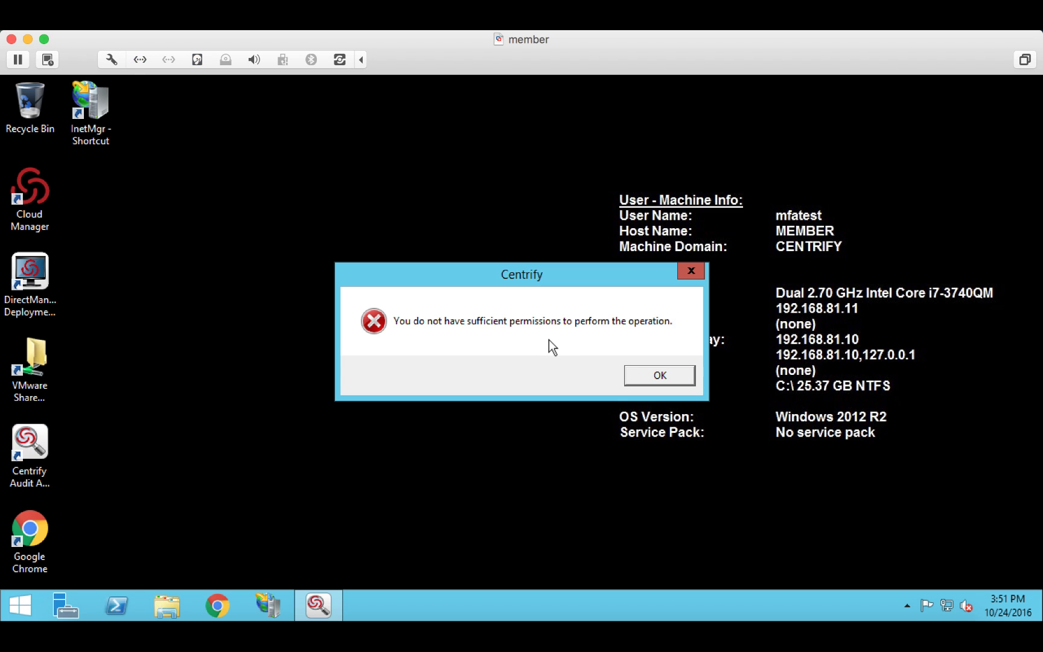
left_click(691, 272)
left_click(1024, 84)
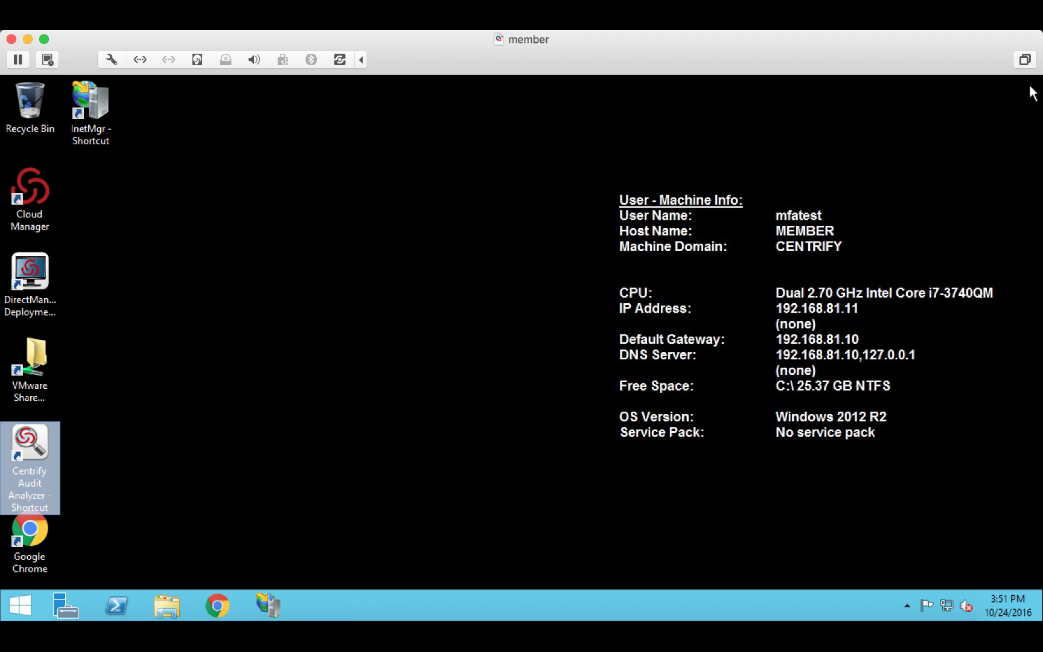
left_click(189, 472)
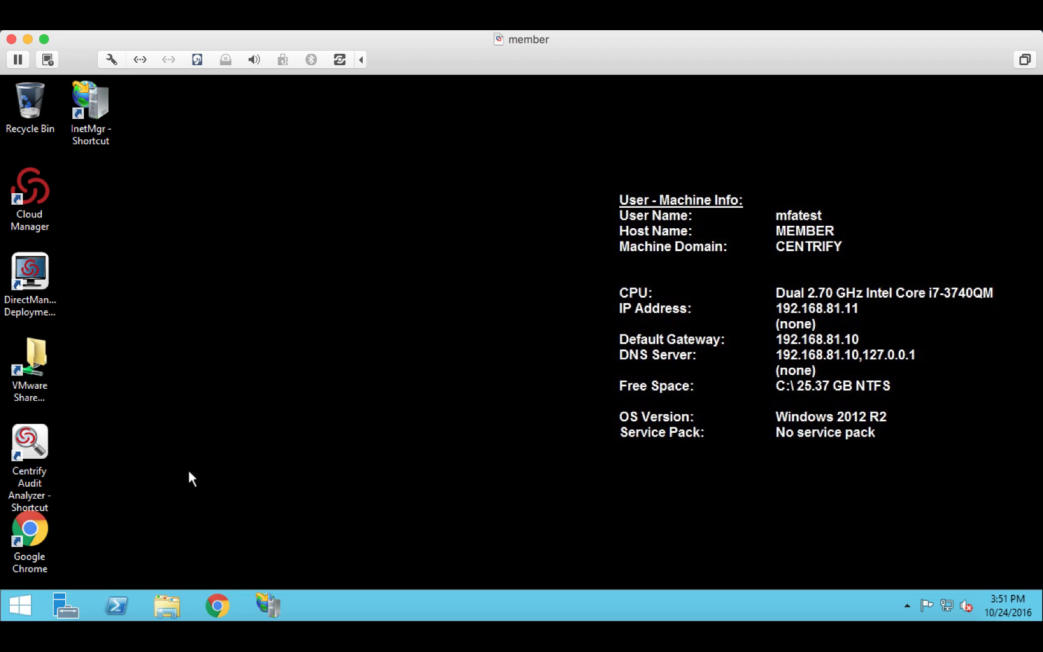
- Run Audit Analyzer with privilege and request verification by Email as the authentication method
right_click(38, 432)
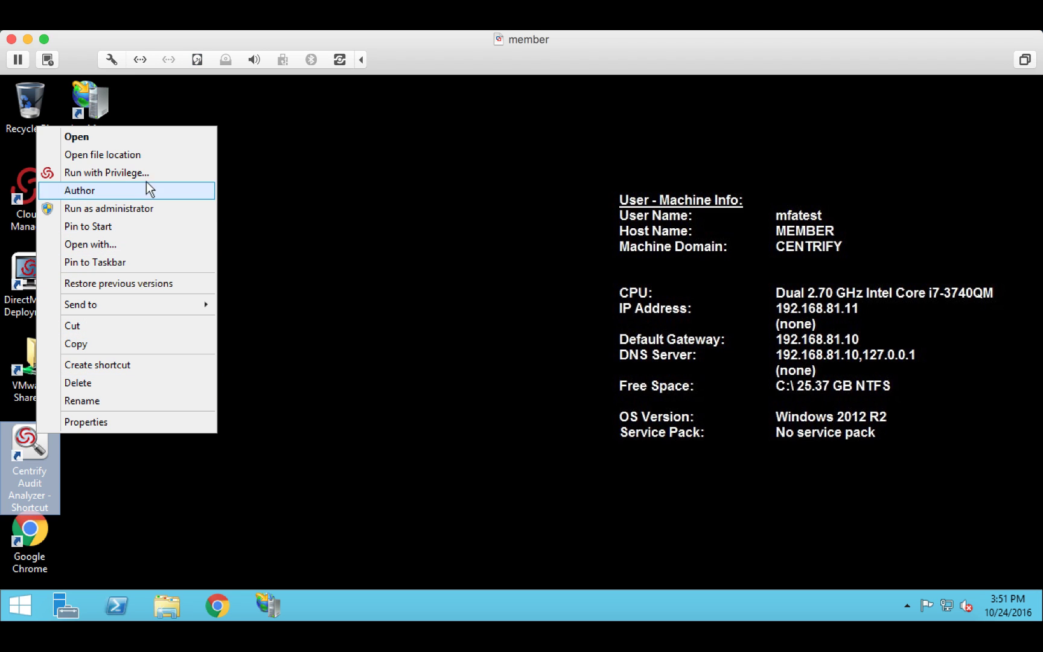
left_click(106, 172)
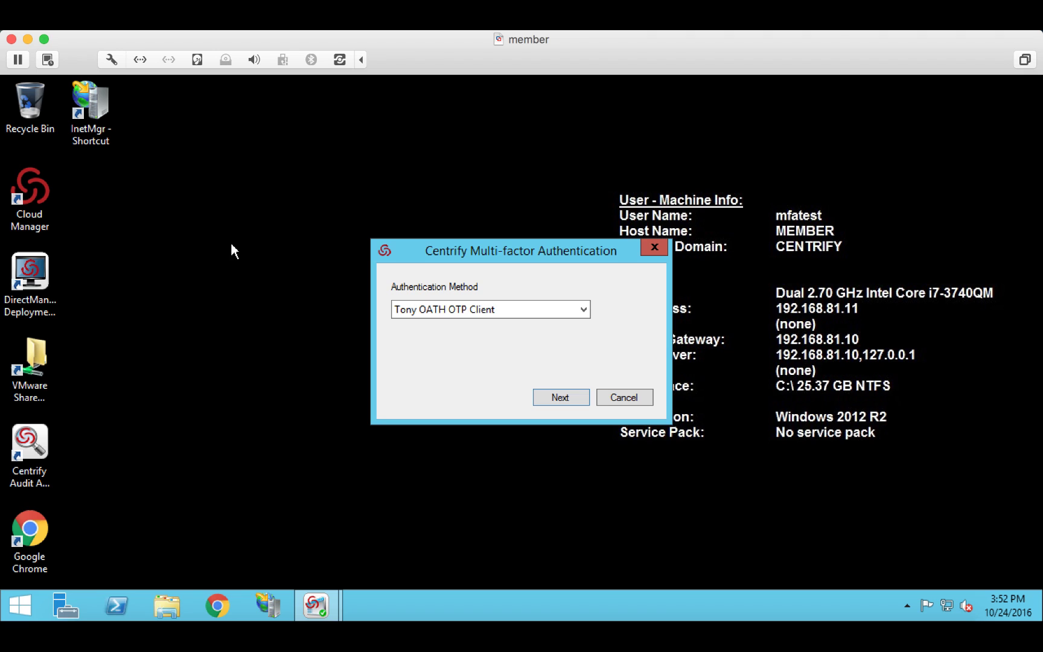
left_click(584, 310)
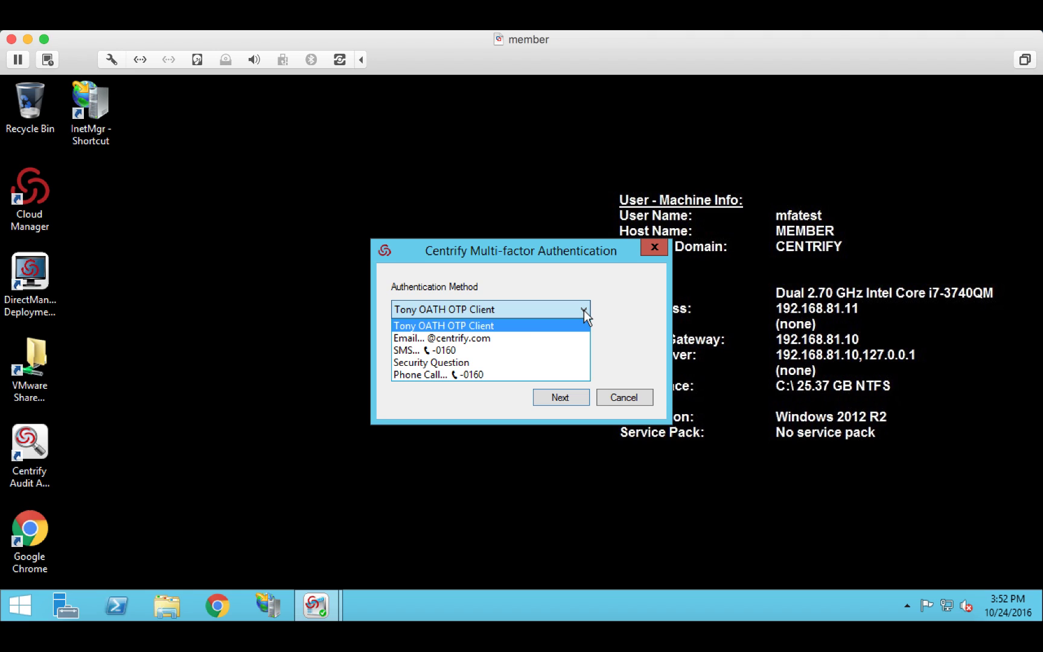
left_click(488, 339)
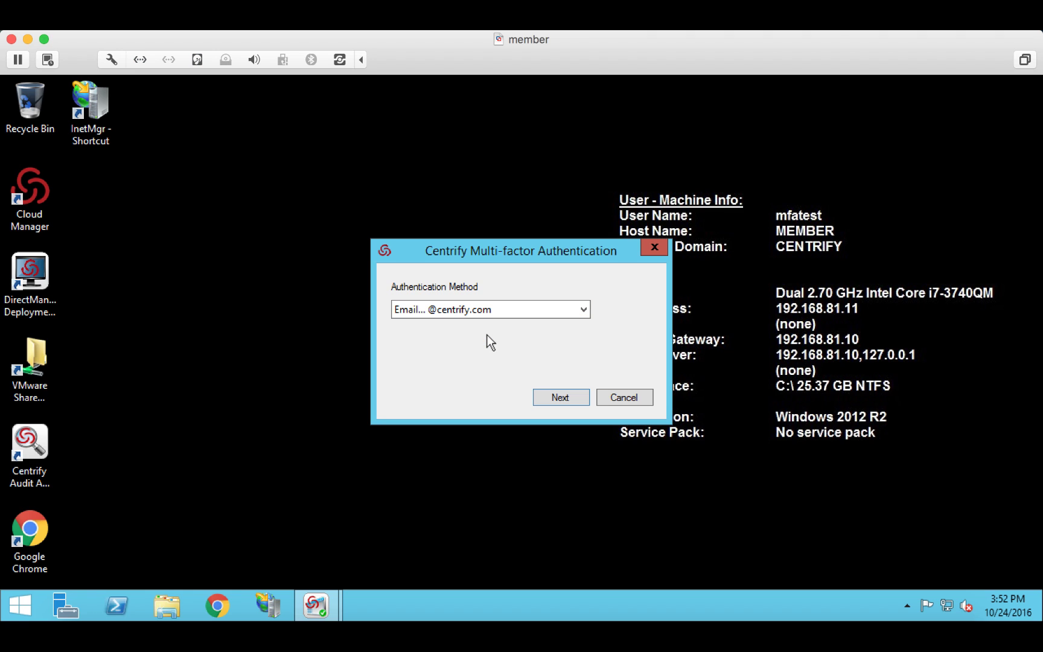
left_click(560, 397)
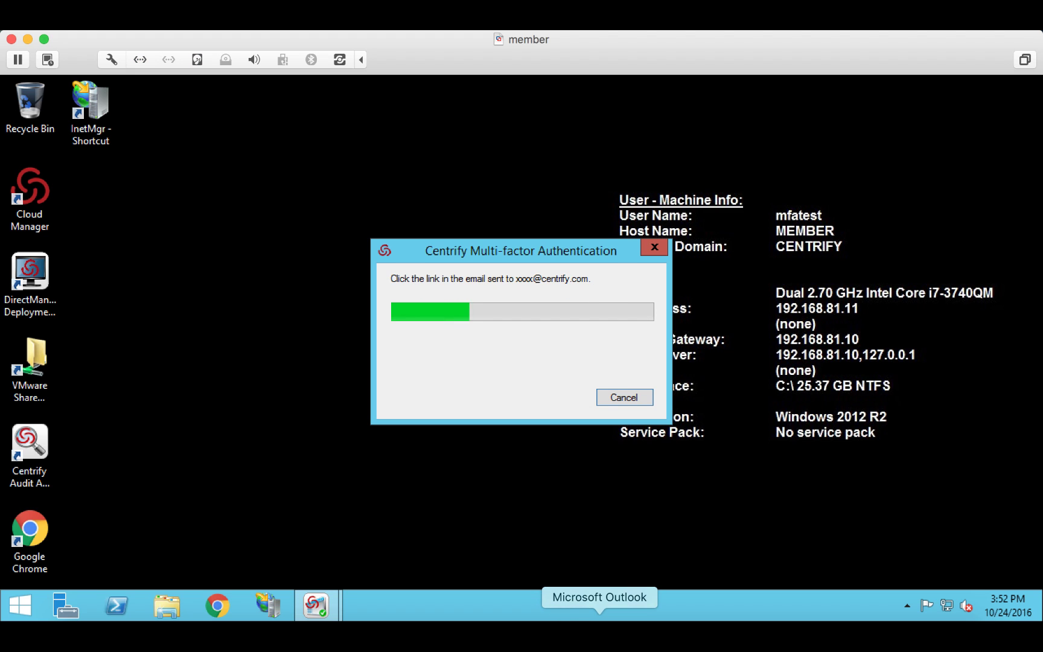
- Approve the Authentication Needed email link from Outlook, then return to the VMware Fusion guest
left_click(599, 630)
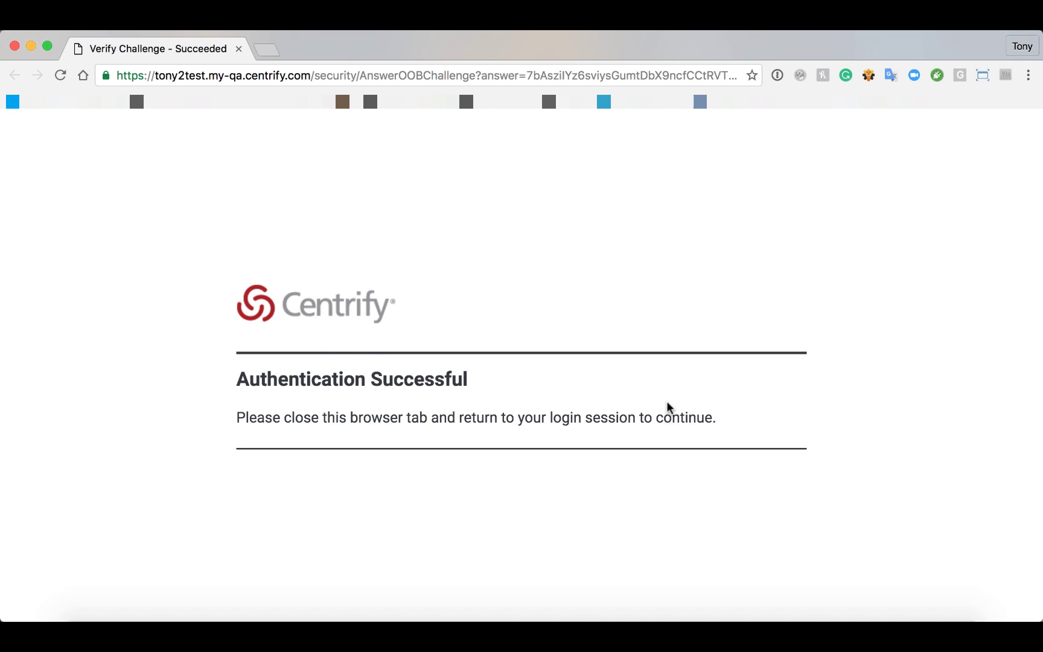
key("super+Tab")
key("super+Tab")
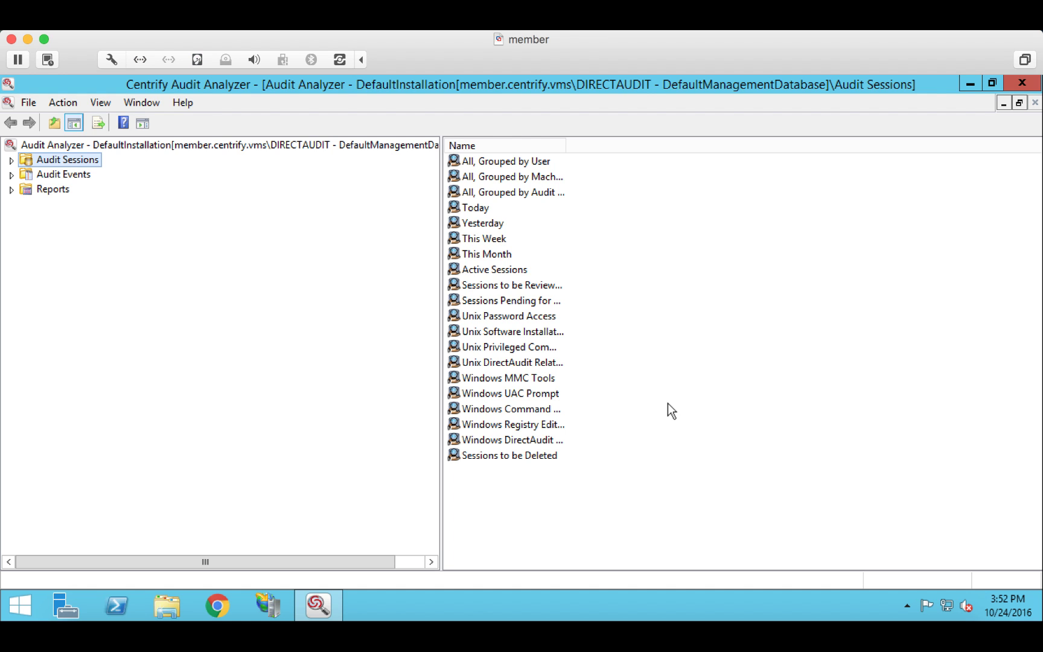
- Open the Today query under Audit Sessions to list today's 13 session results
double_click(480, 210)
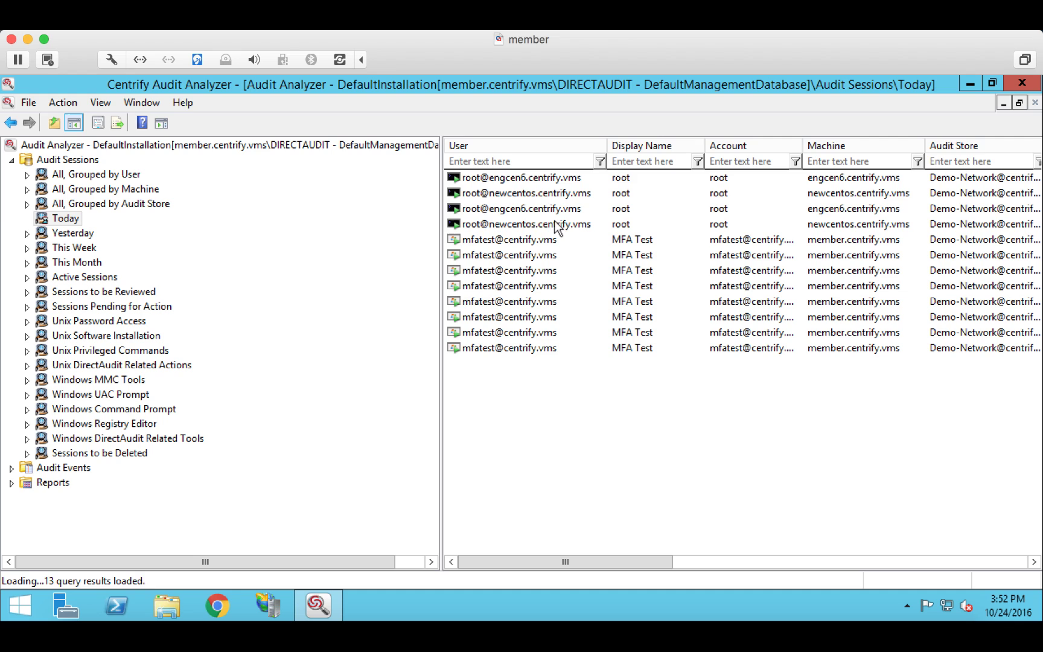